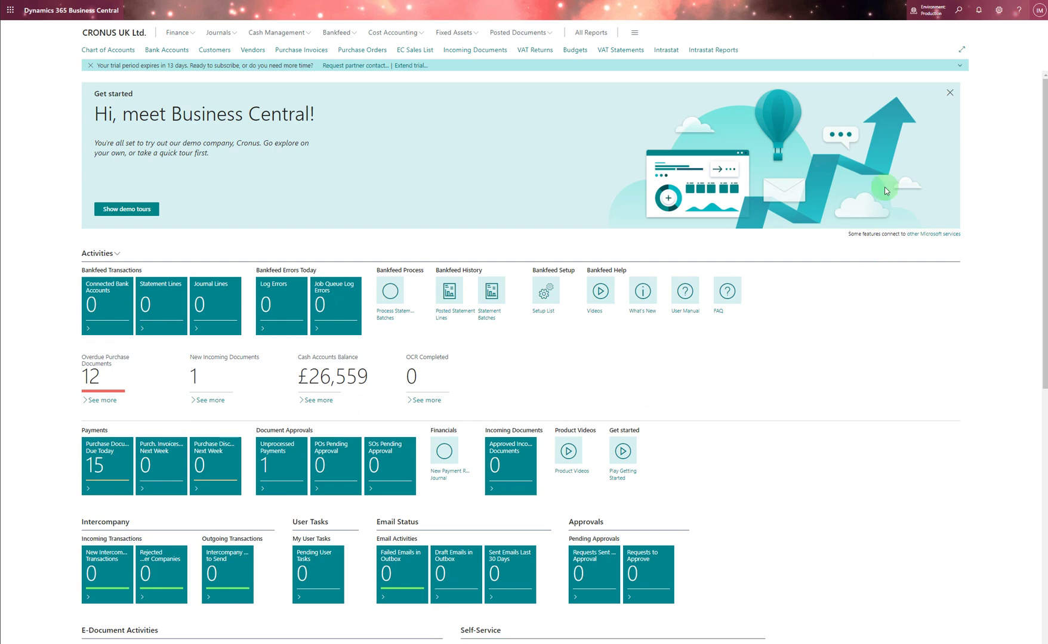
# Find Posted Purchase Invoices, sort by No. descending, and open invoice 108234 from Wide World Importers.
pyautogui.click(959, 10)
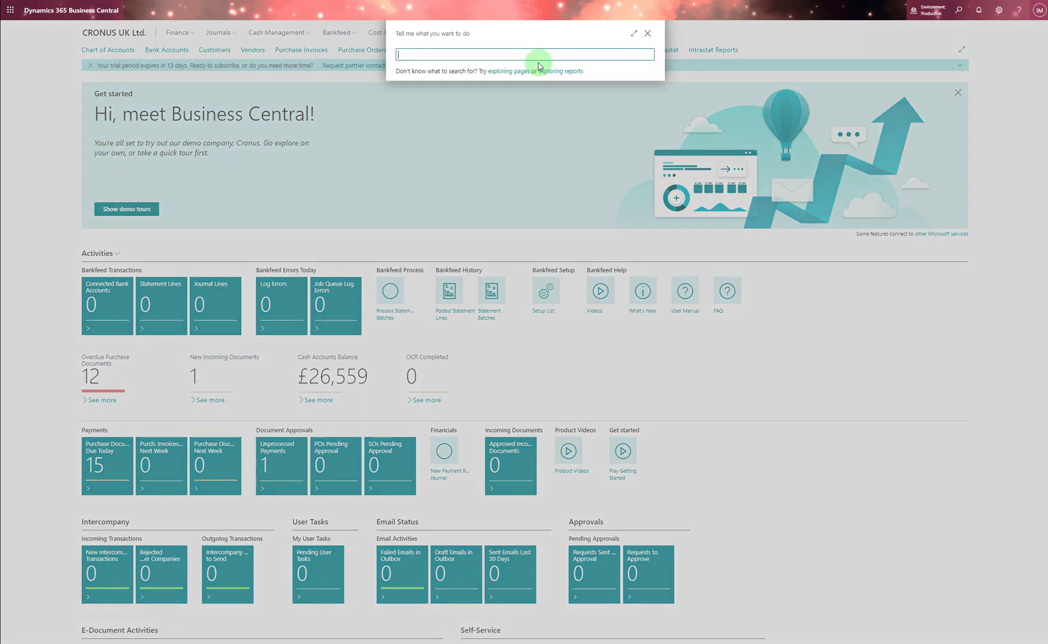
pyautogui.write('posted purchas')
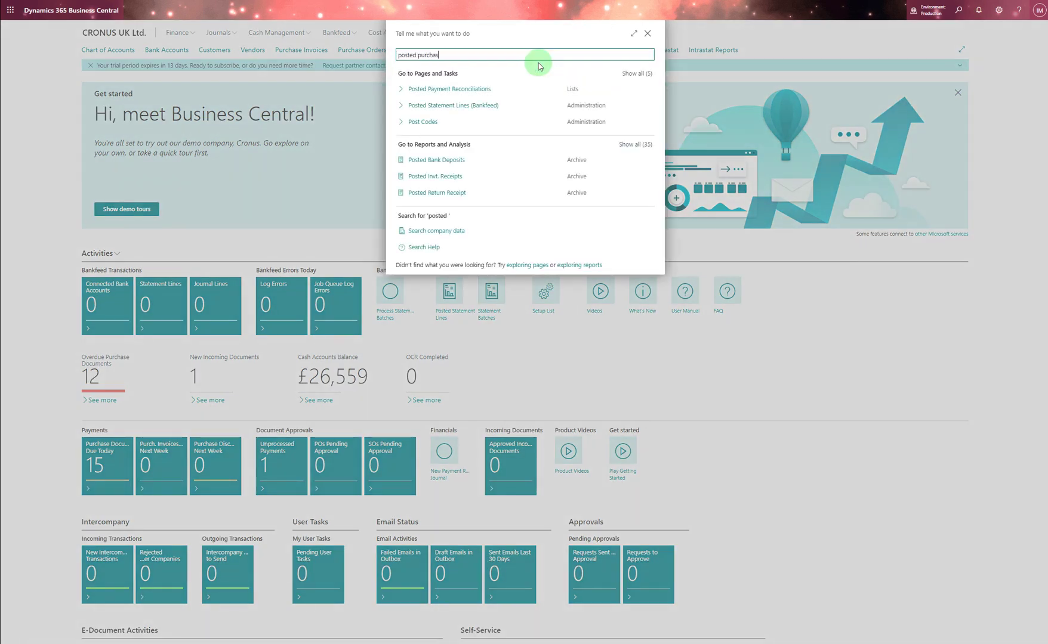
pyautogui.click(445, 90)
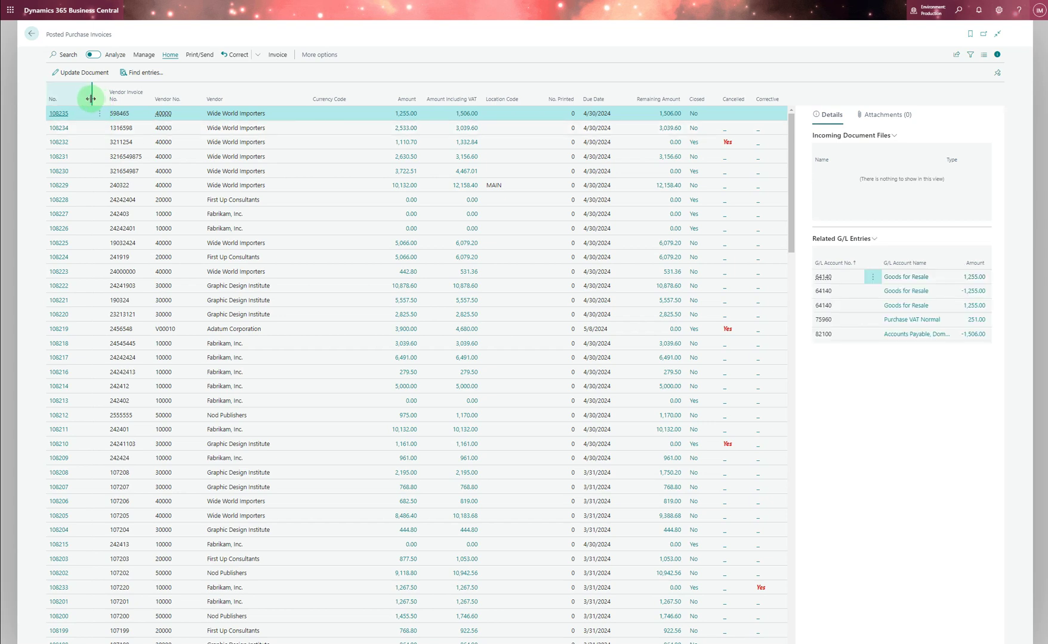
pyautogui.click(88, 103)
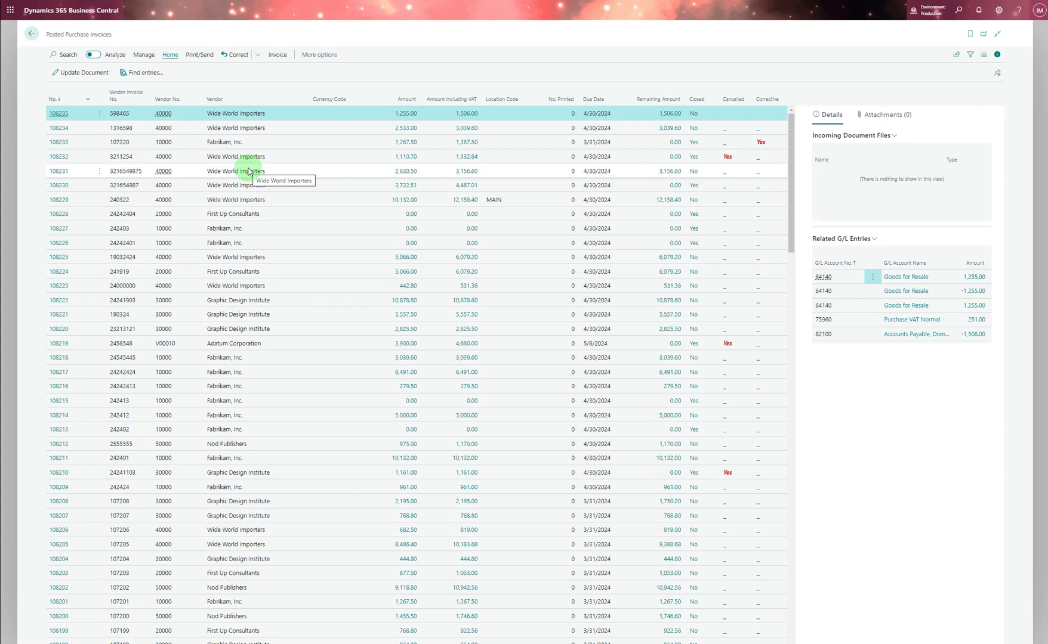
pyautogui.click(61, 130)
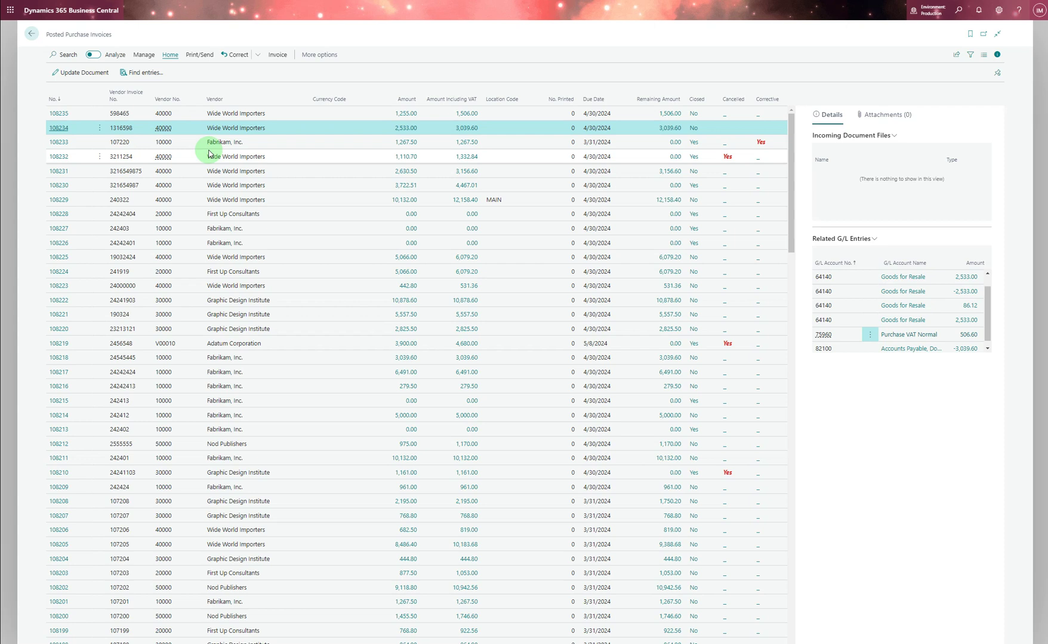
pyautogui.click(209, 154)
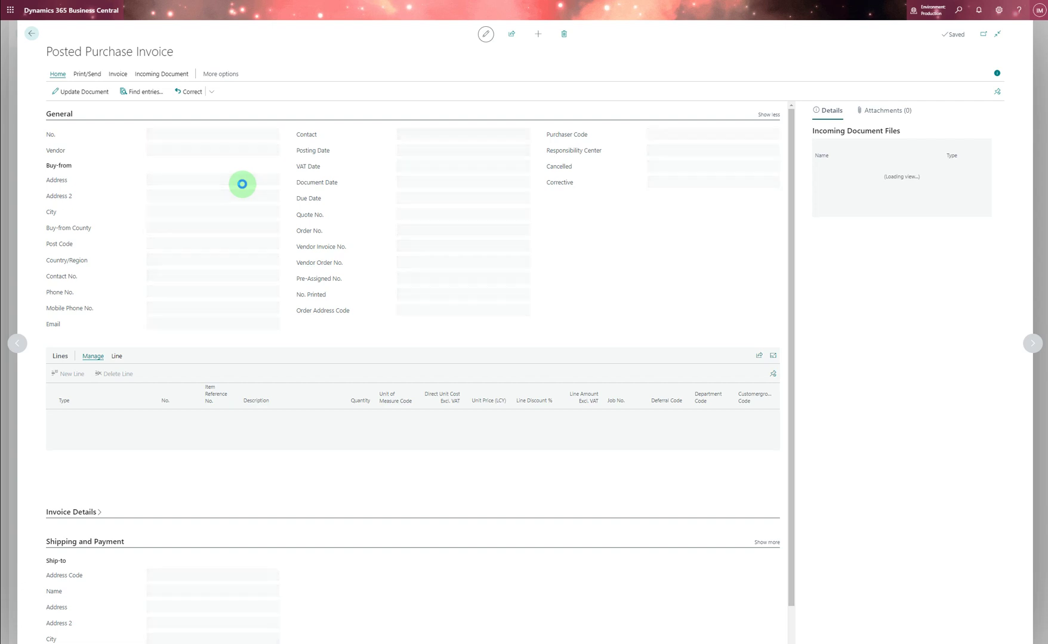
# Correct posted invoice 108234 into new invoice 107223 and begin editing the ATHENS Desk quantity.
pyautogui.click(210, 92)
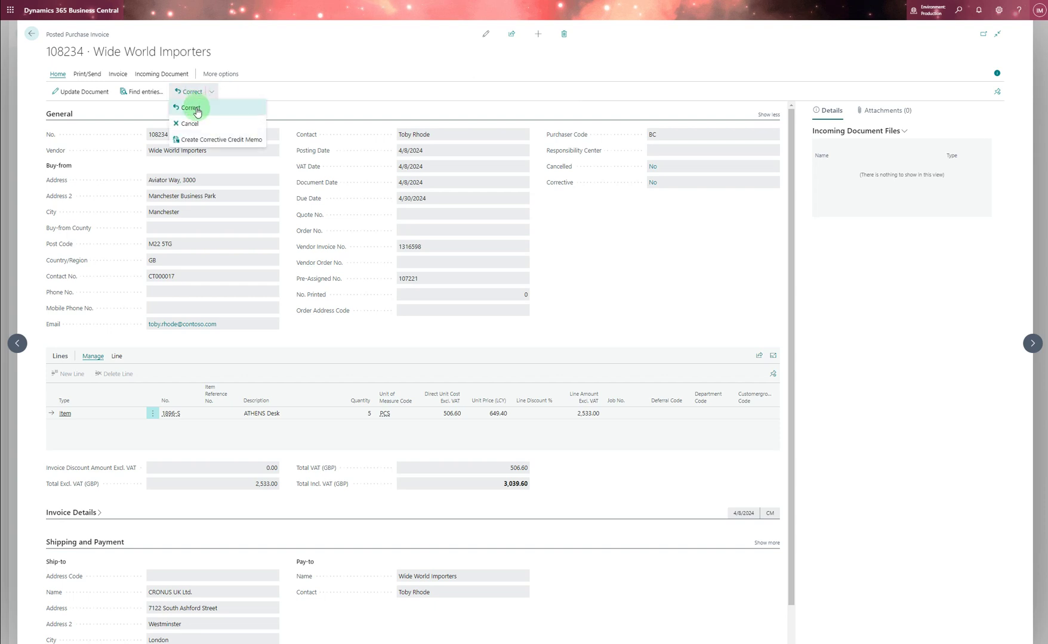
pyautogui.click(191, 108)
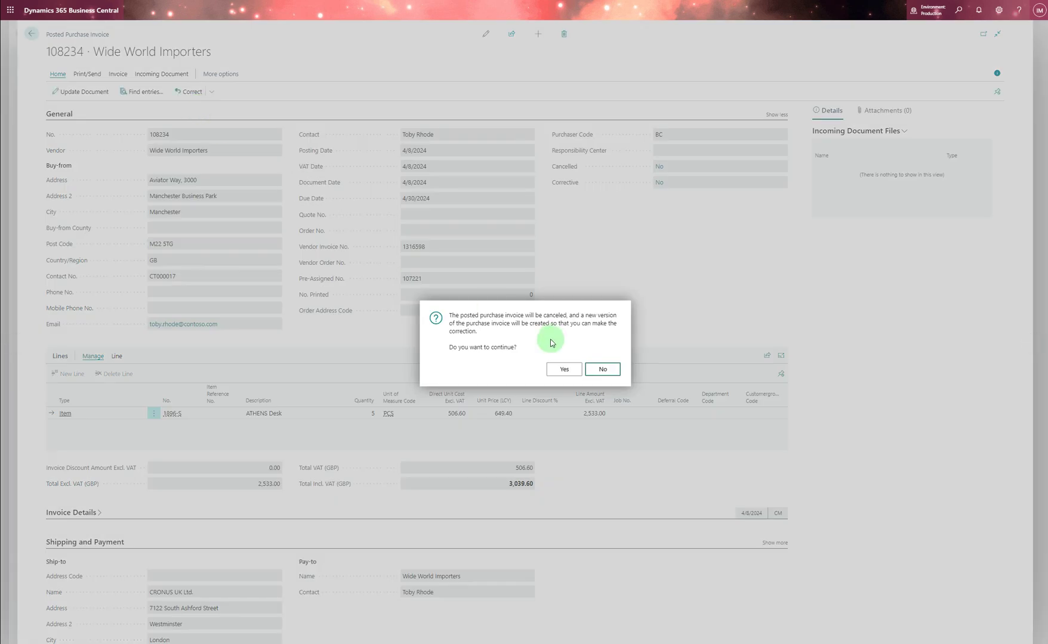
pyautogui.click(564, 369)
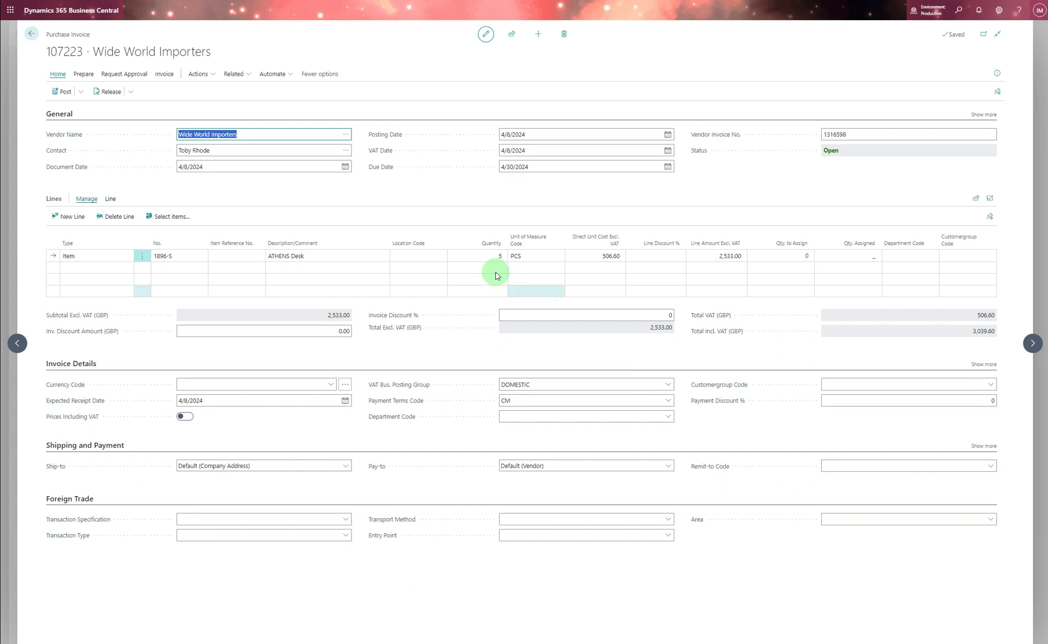
pyautogui.click(500, 256)
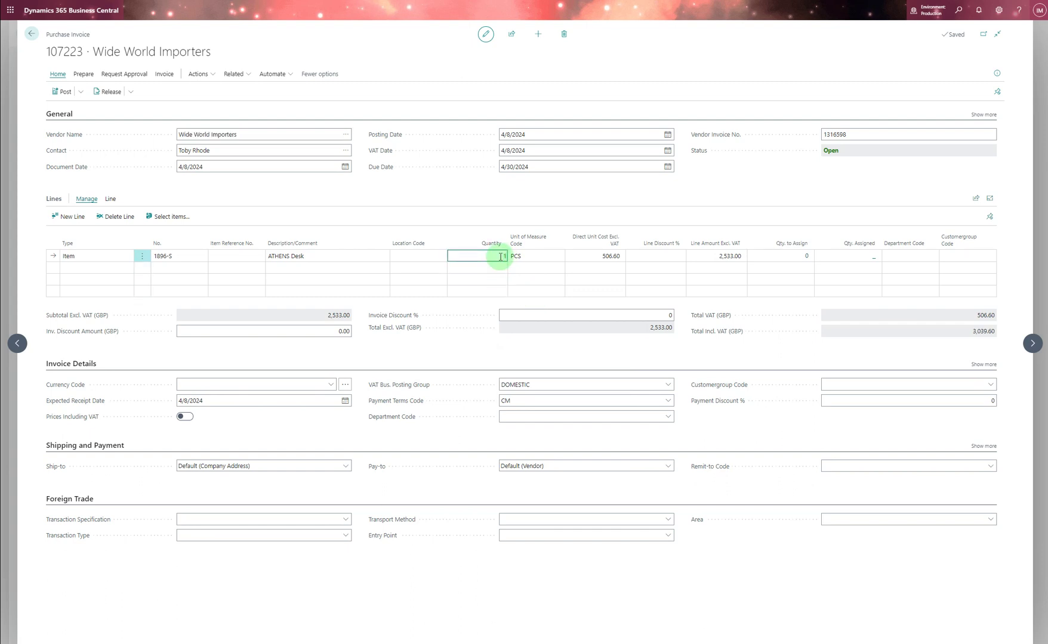
# Enter quantity 1 and try posting, which fails with a duplicate vendor invoice number error.
pyautogui.write('1')
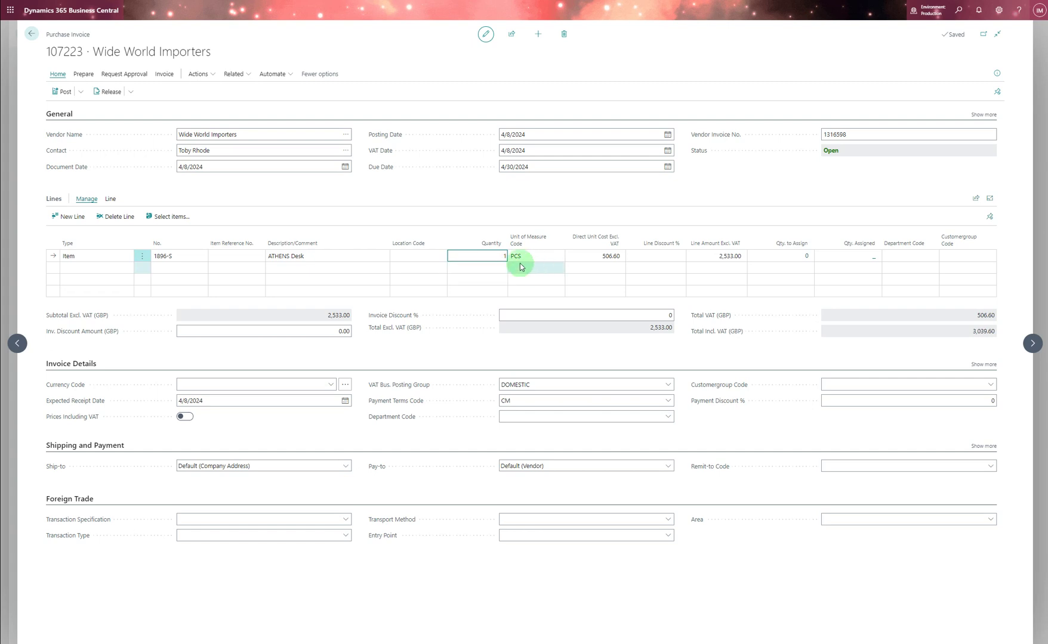
pyautogui.click(62, 92)
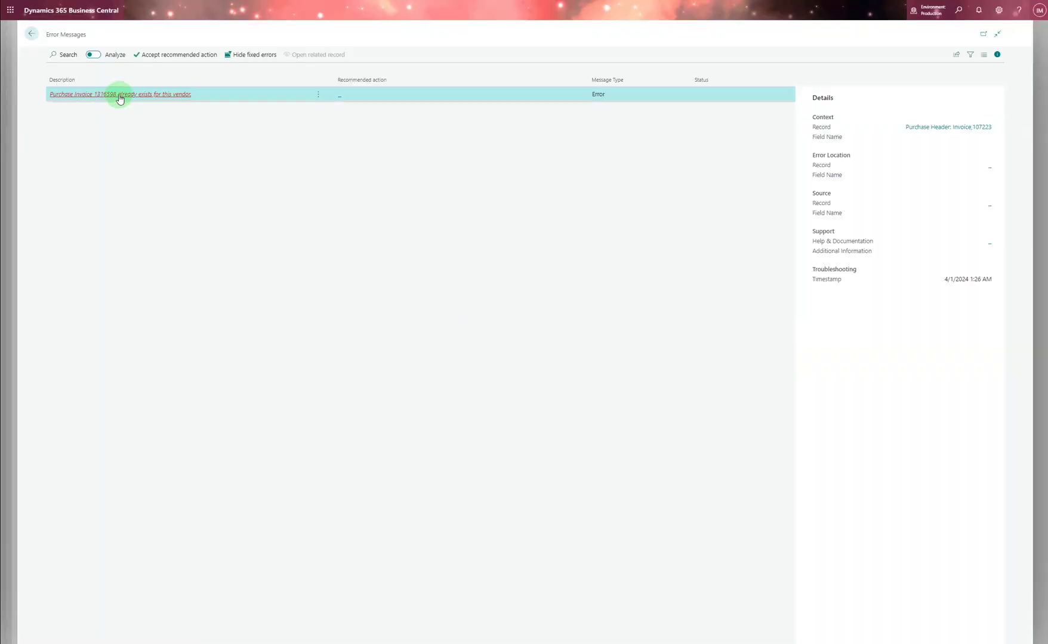
pyautogui.click(122, 94)
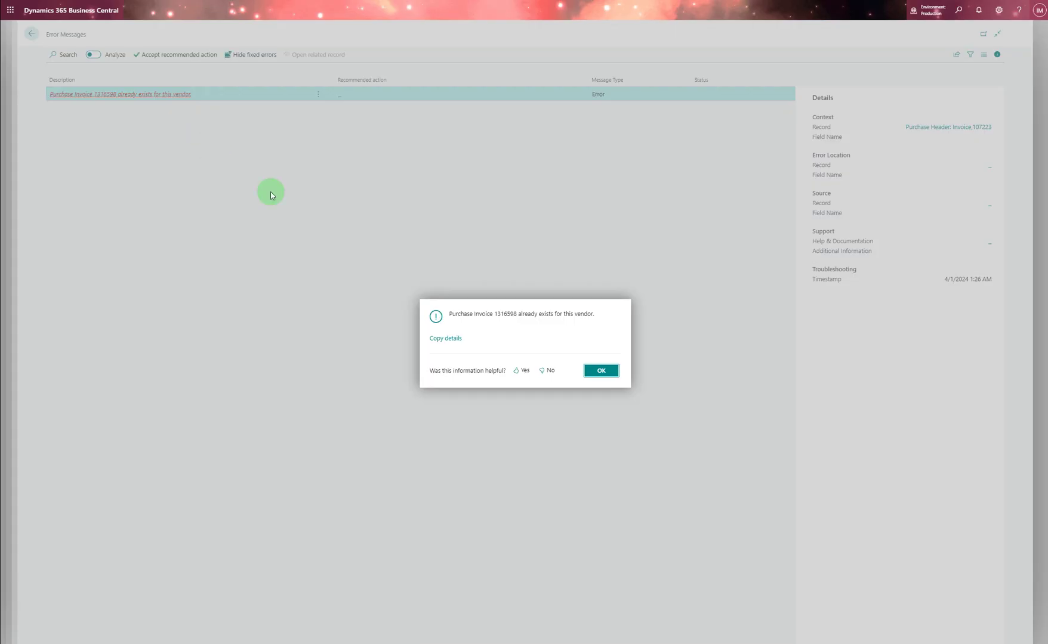
pyautogui.click(601, 371)
# Change the vendor invoice number to 13165980 and post the invoice as 108236.
pyautogui.click(32, 35)
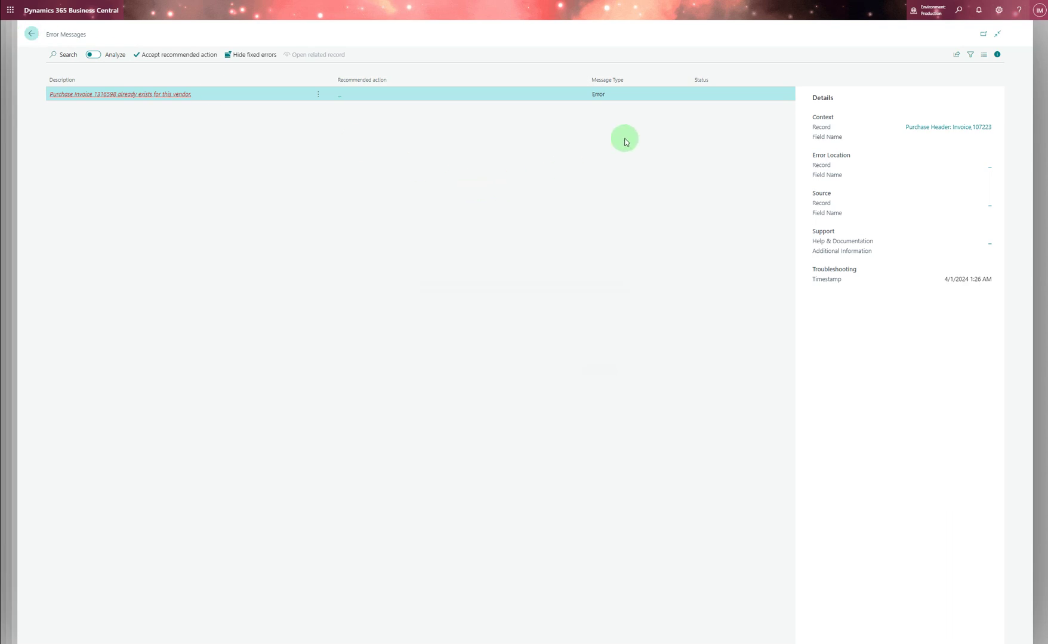
pyautogui.click(858, 136)
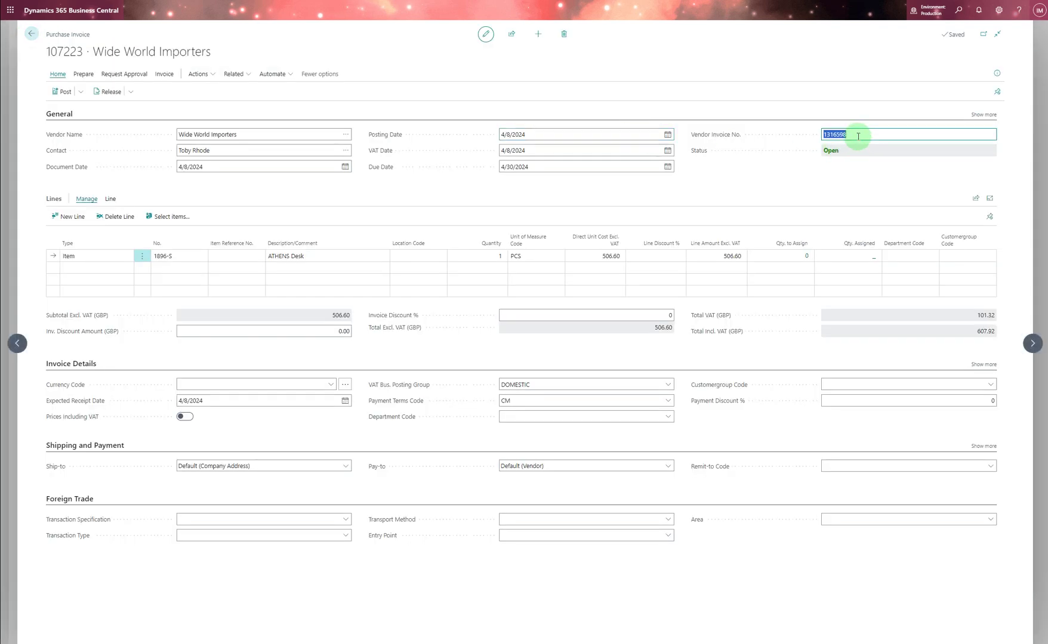
pyautogui.click(863, 136)
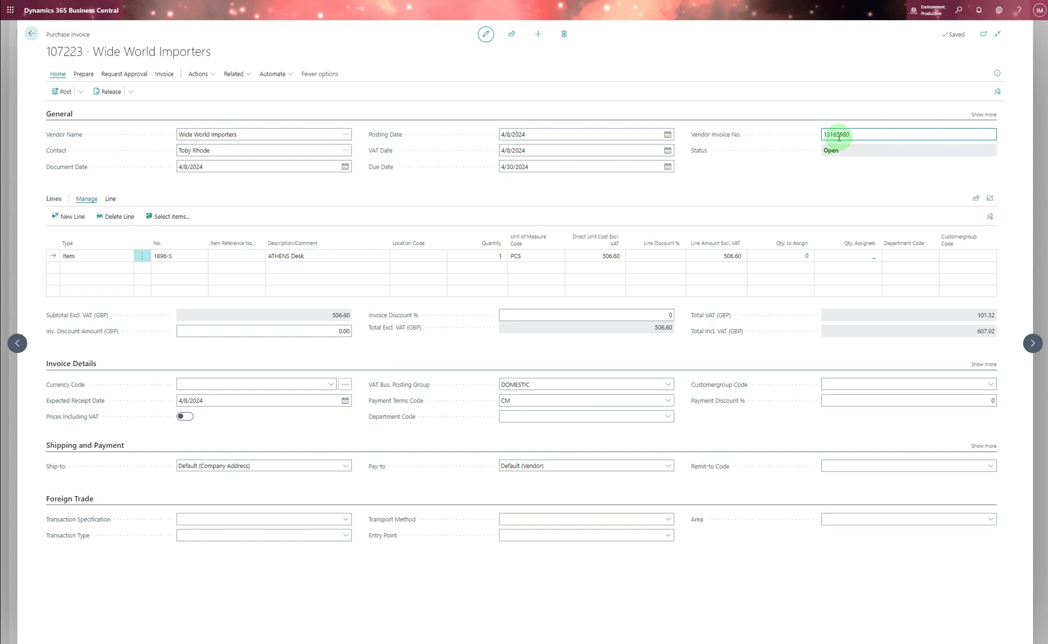
pyautogui.click(64, 93)
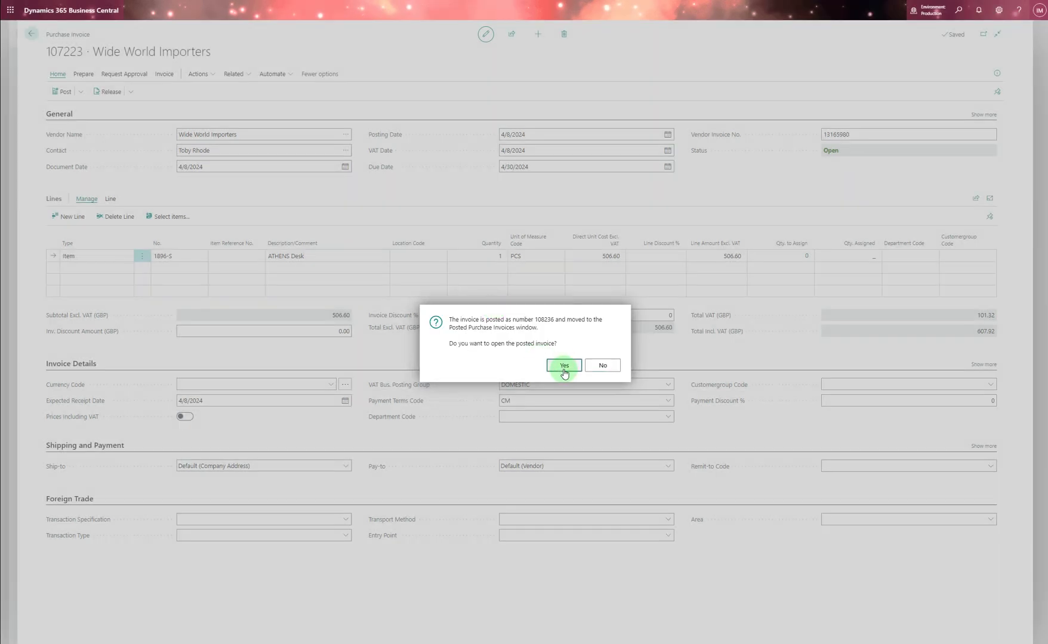
# Open posted purchase invoice 108236, showing 1 ATHENS Desk at 607.92 including VAT.
pyautogui.click(570, 364)
pyautogui.press('Return')
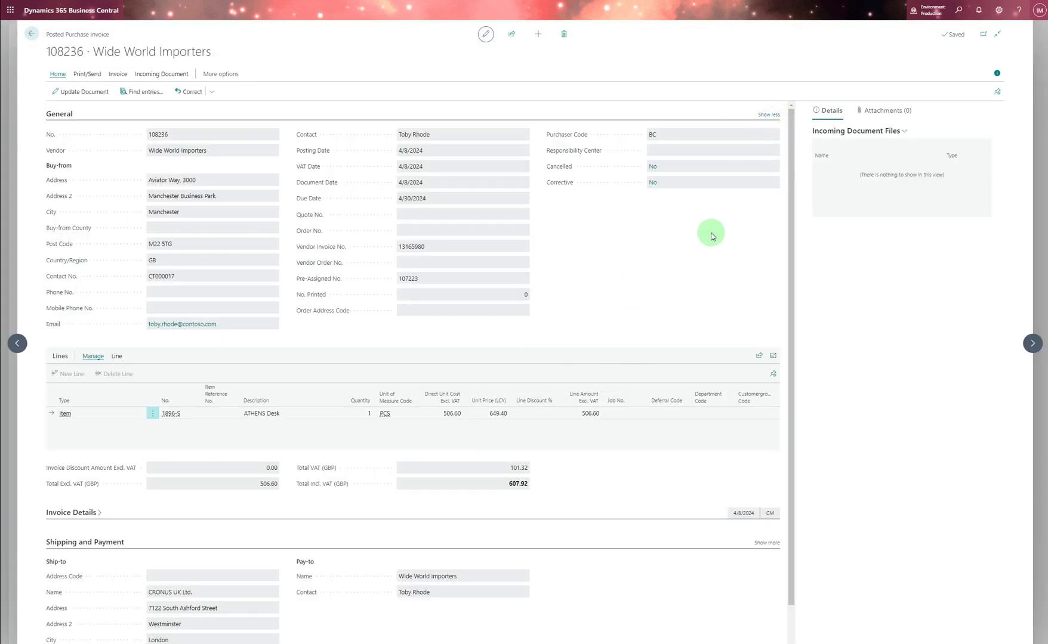
pyautogui.scroll(-1, 710, 236)
pyautogui.scroll(1, 710, 236)
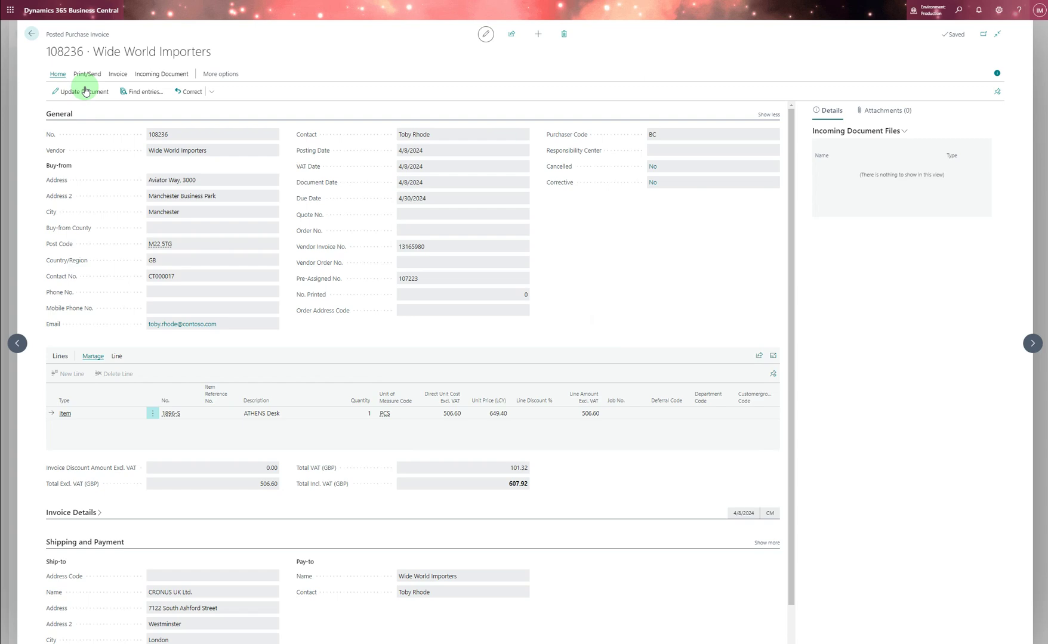
# Return to the posted purchase invoices list and open invoice 108235.
pyautogui.click(32, 40)
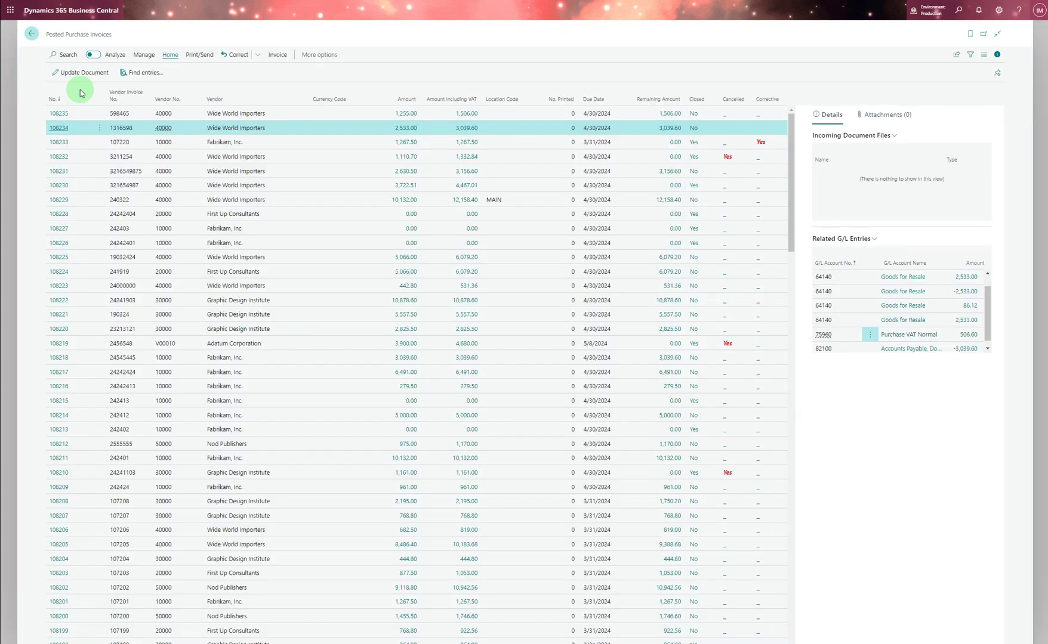
pyautogui.click(65, 115)
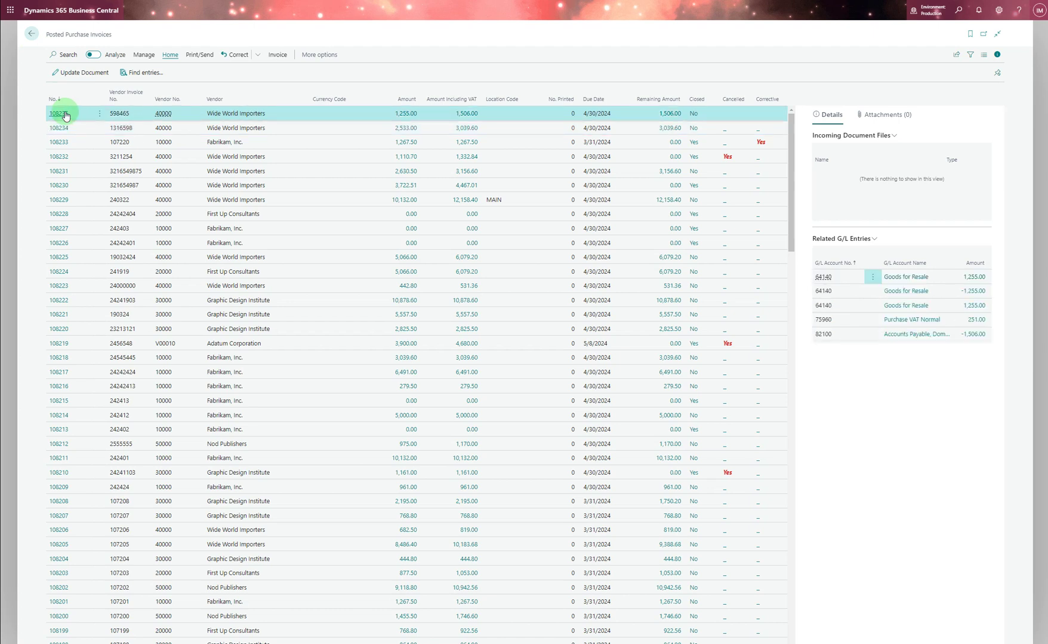
pyautogui.click(65, 115)
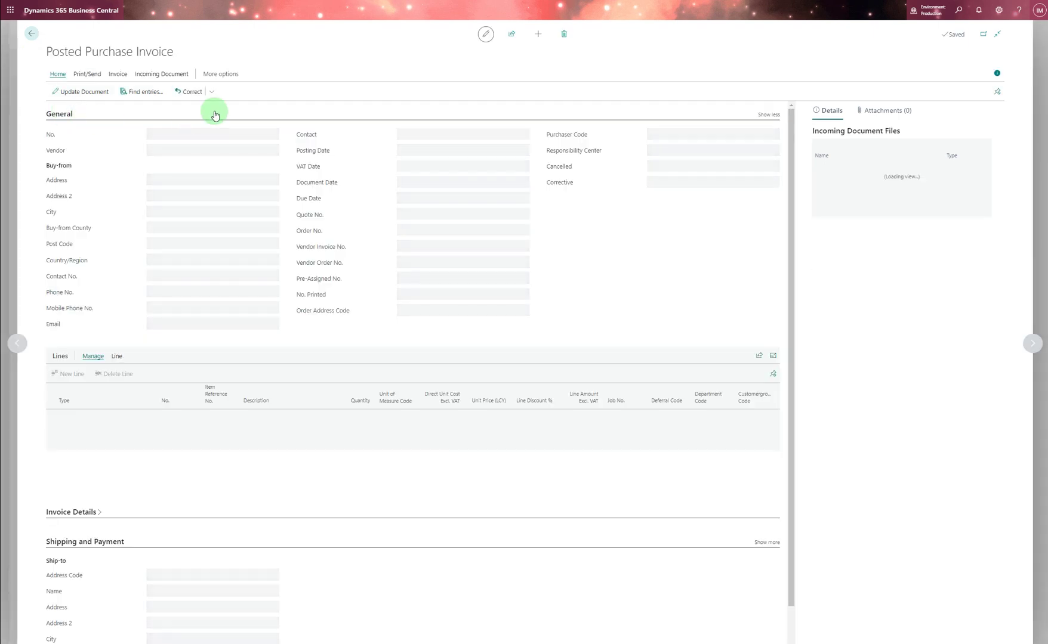
# Cancel invoice 108235 with a corrective credit memo and open credit memo 109012.
pyautogui.click(212, 91)
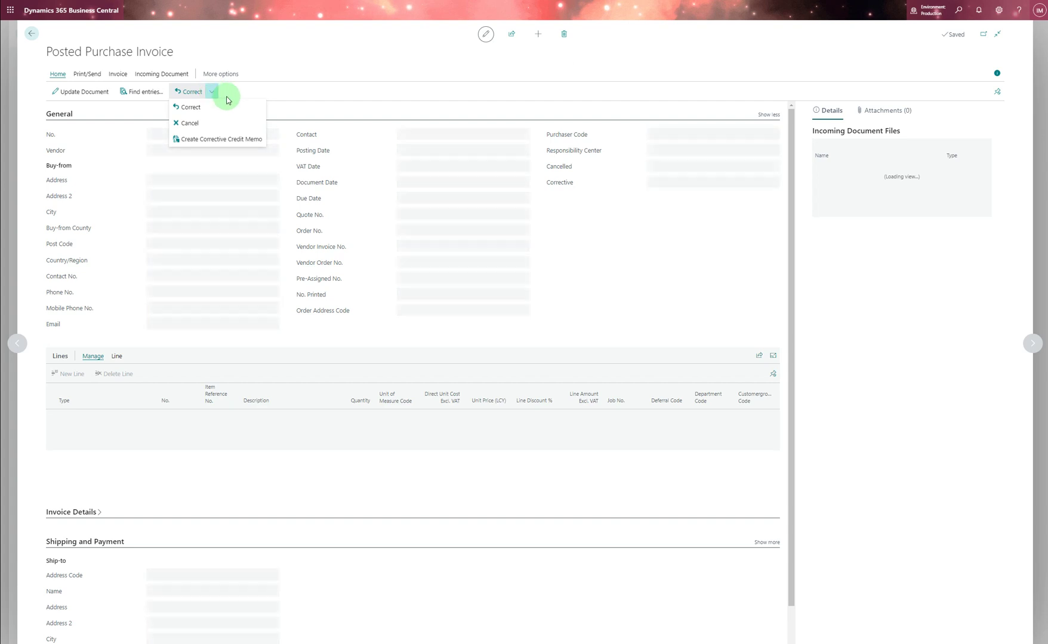
pyautogui.click(212, 92)
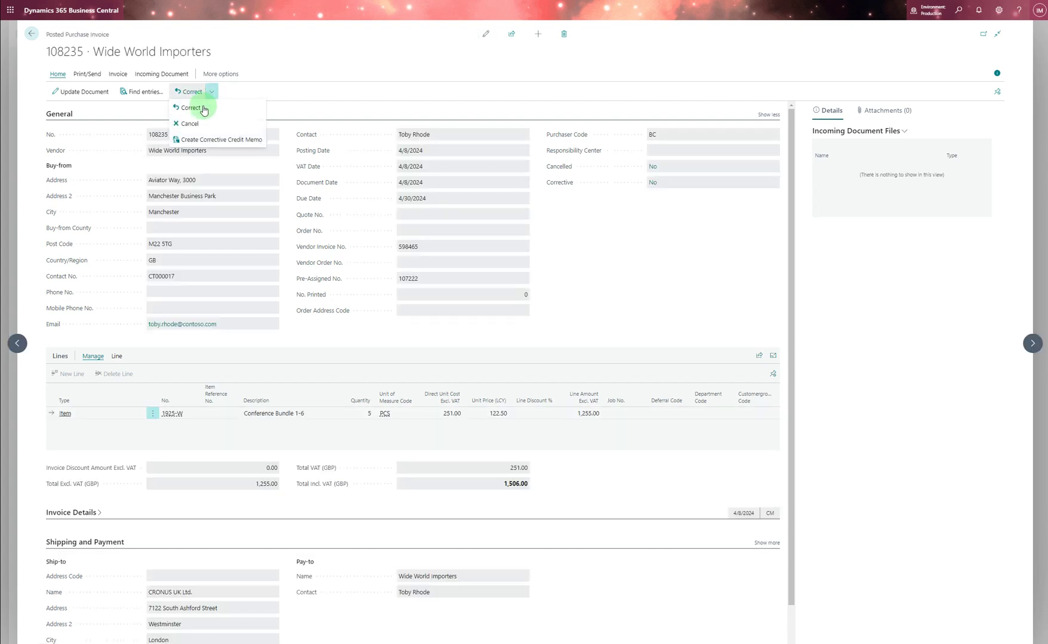
pyautogui.click(190, 124)
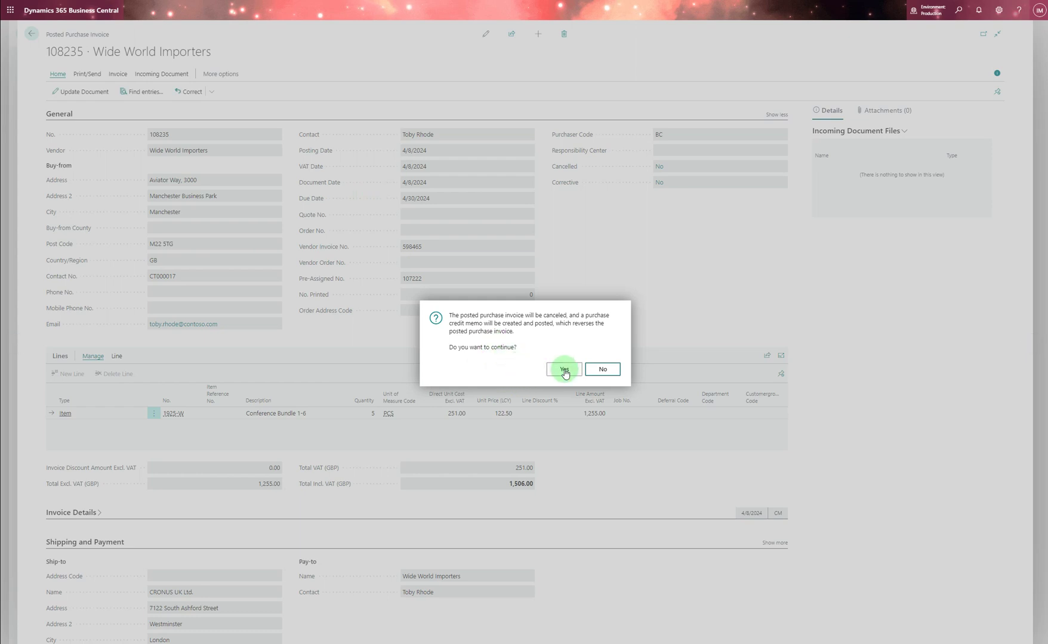
pyautogui.click(564, 370)
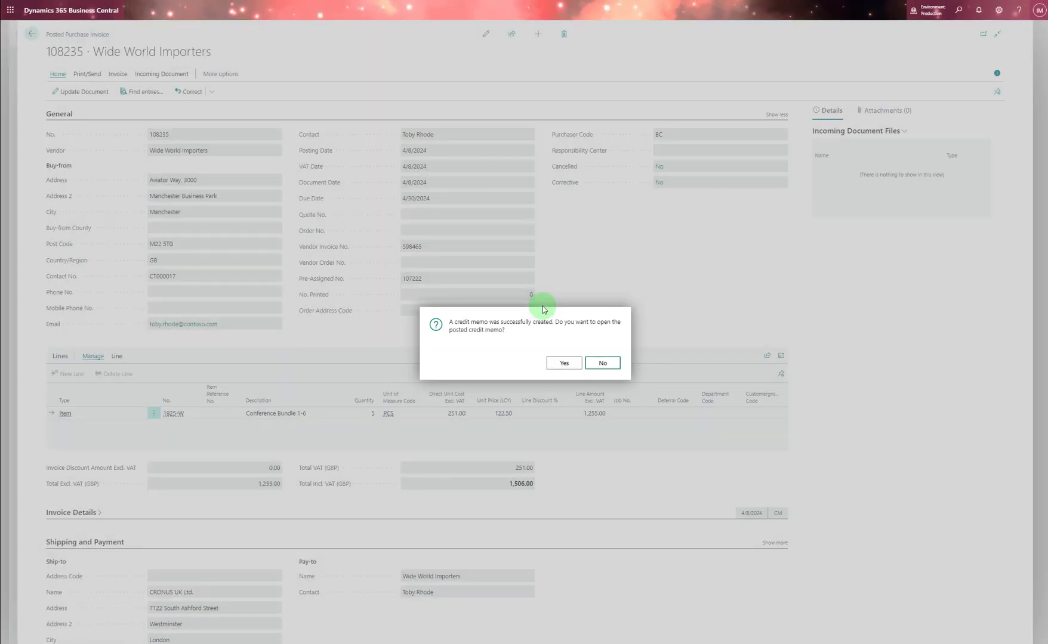
pyautogui.click(558, 362)
pyautogui.press('Return')
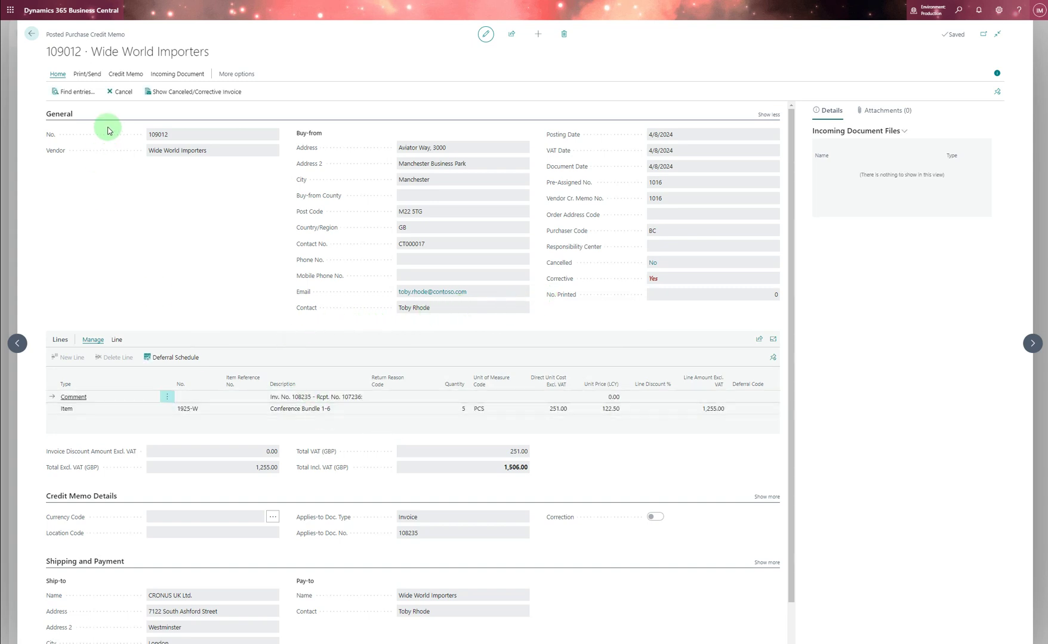
# Cancel credit memo 109012, creating and posting a reversing purchase invoice.
pyautogui.click(108, 92)
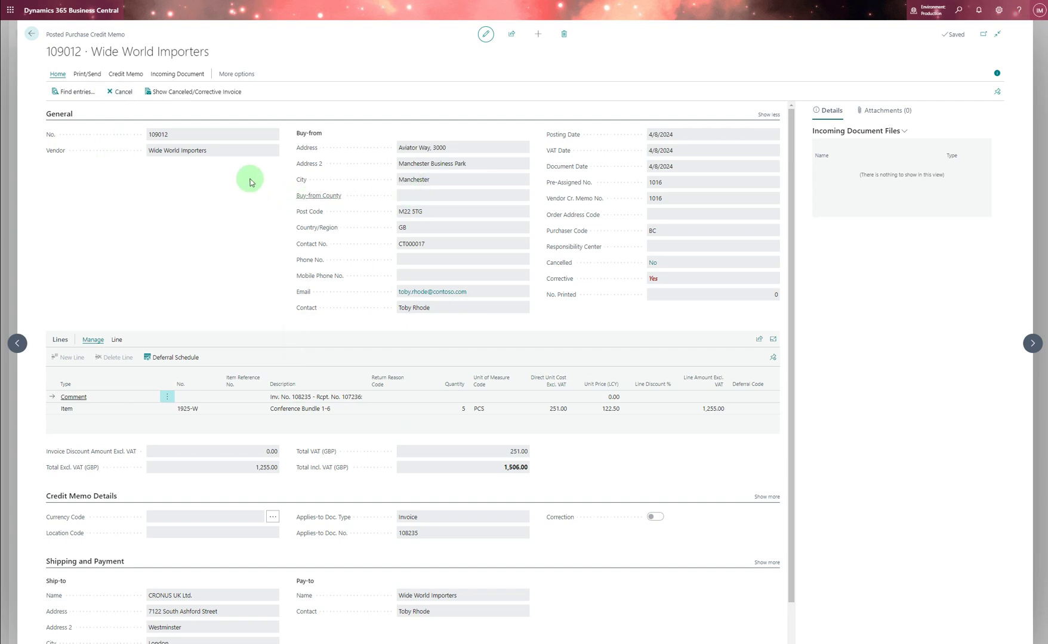
pyautogui.click(122, 95)
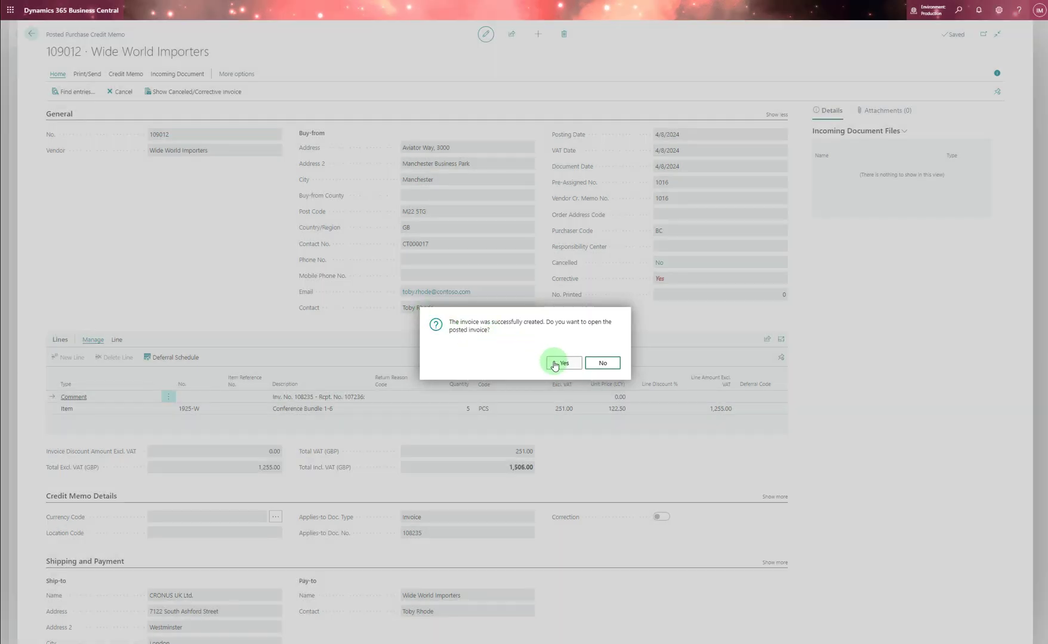
pyautogui.click(564, 363)
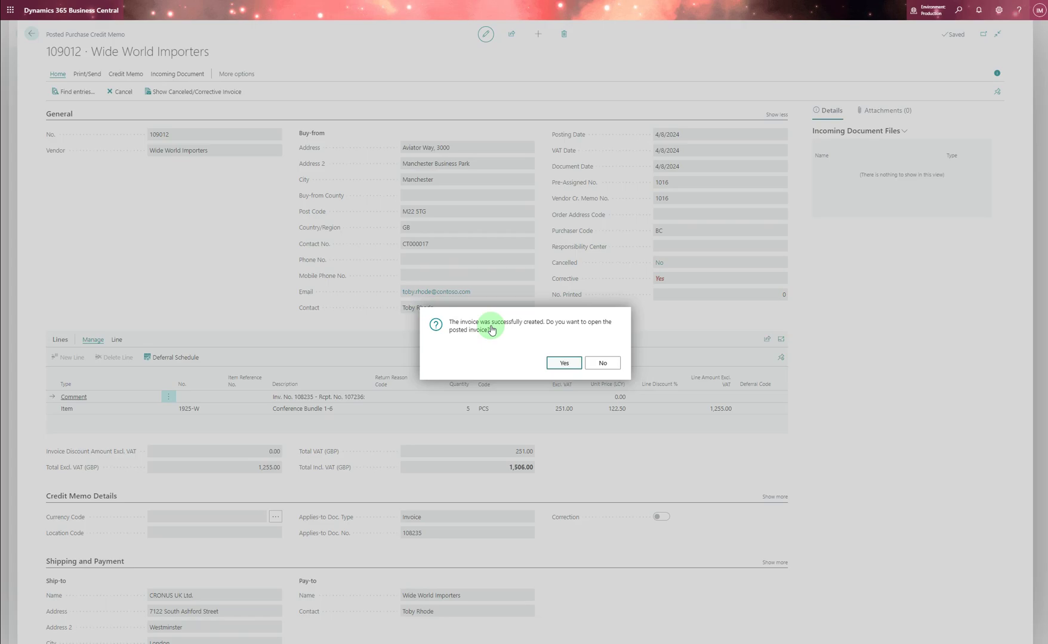
# Open the new posted invoice 108237, then go back to the Posted Purchase Invoices list.
pyautogui.press('Return')
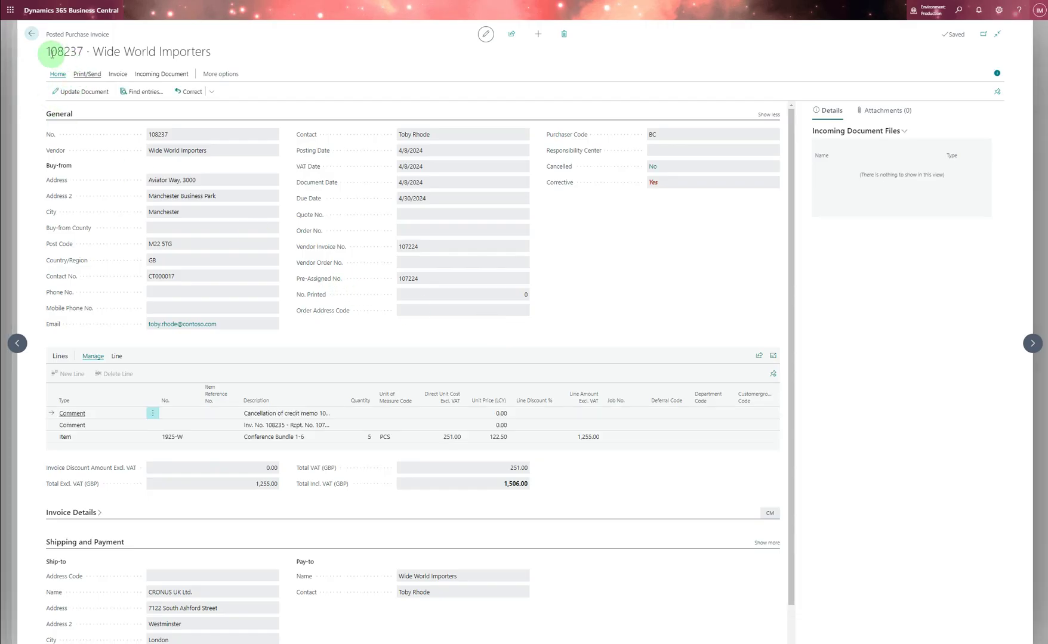
pyautogui.click(31, 35)
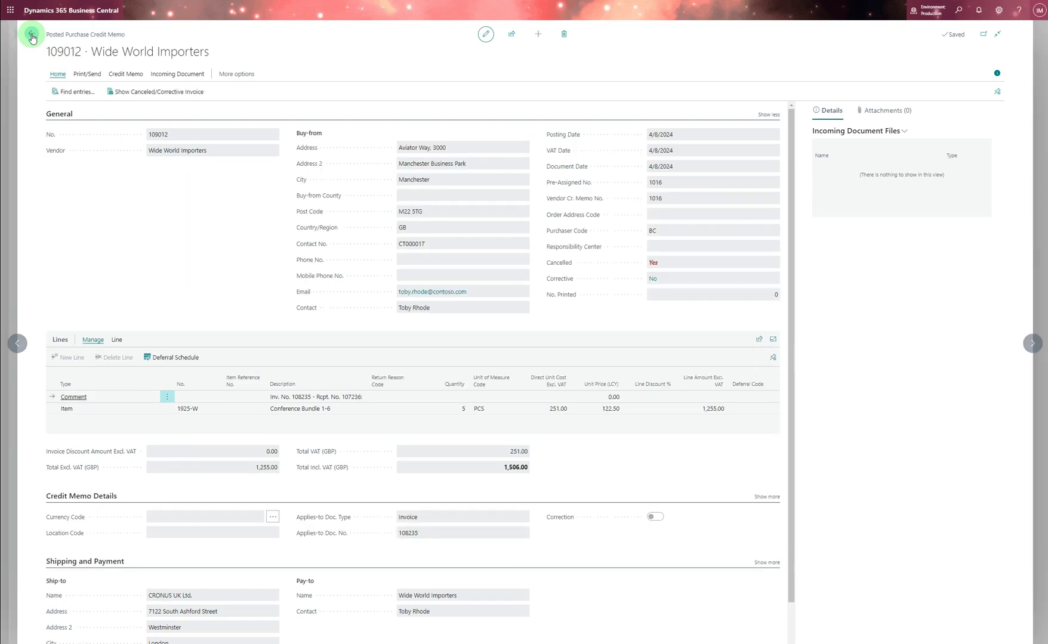
pyautogui.click(32, 37)
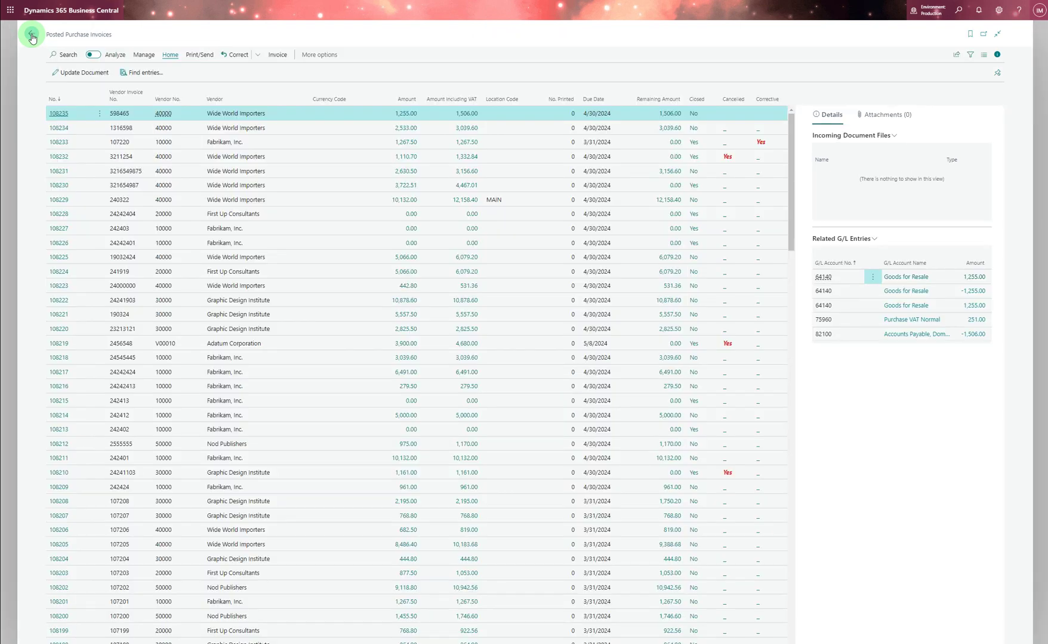
# Open invoice 108234 to verify it is cancelled, then return to the list.
pyautogui.click(62, 128)
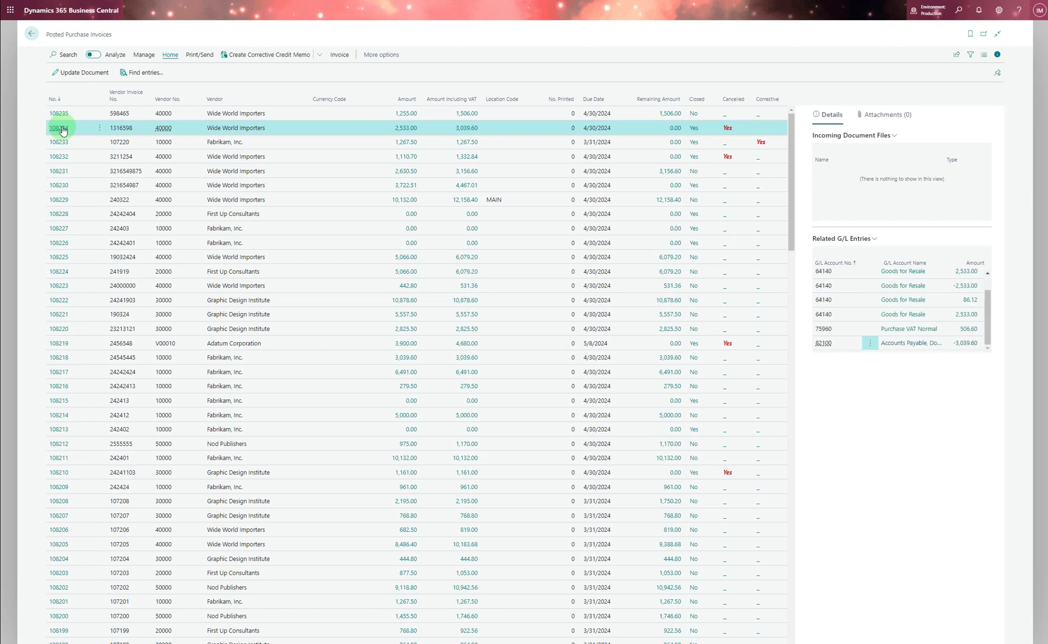
pyautogui.click(61, 128)
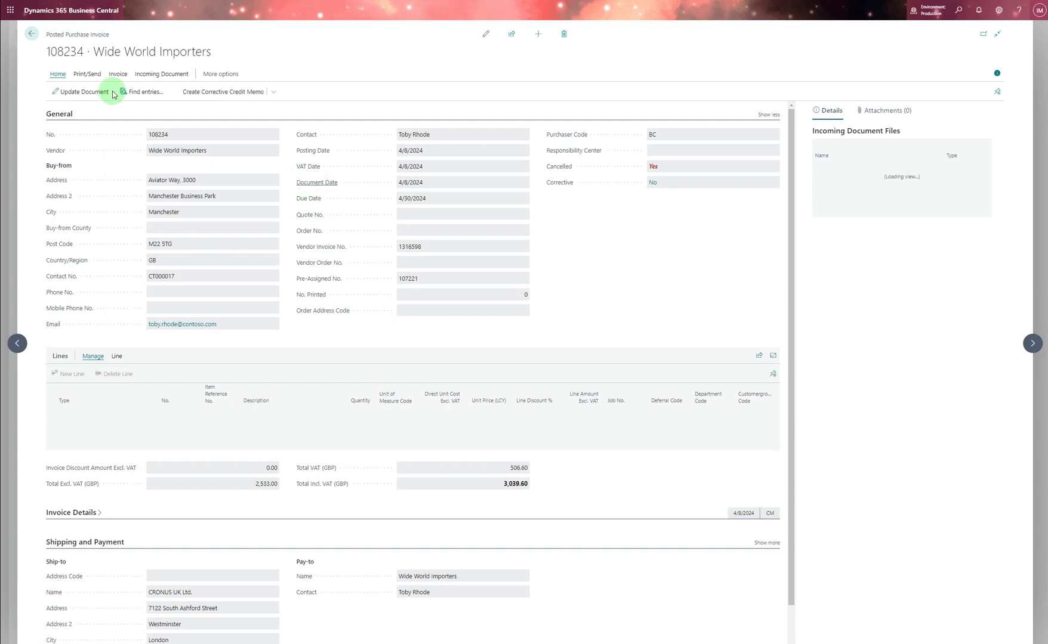
pyautogui.click(32, 34)
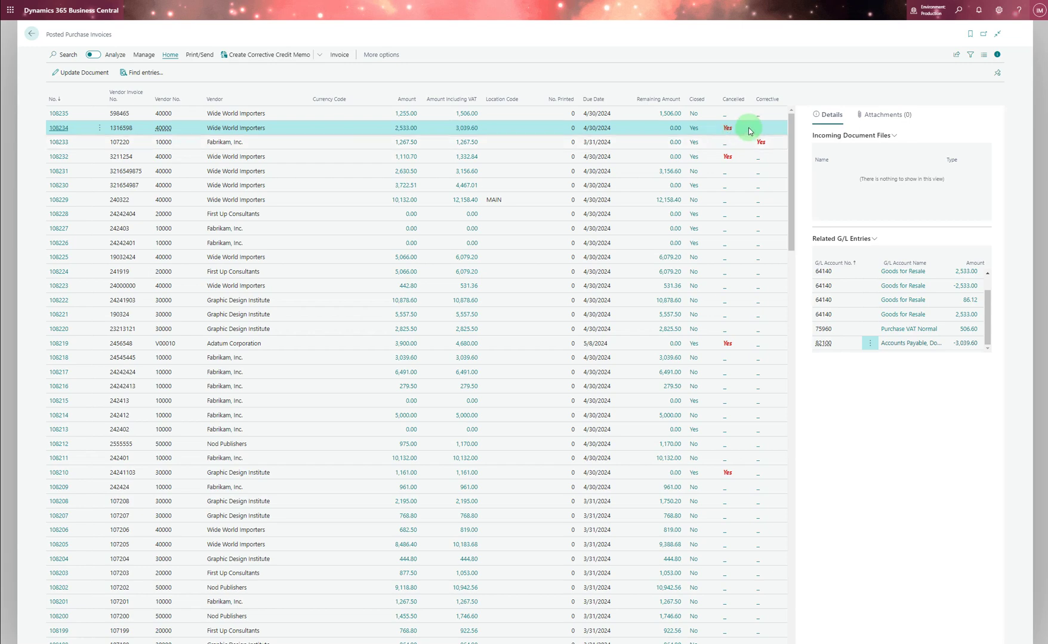
# Search 'posted sales' and open the Posted Sales Invoices list.
pyautogui.click(959, 12)
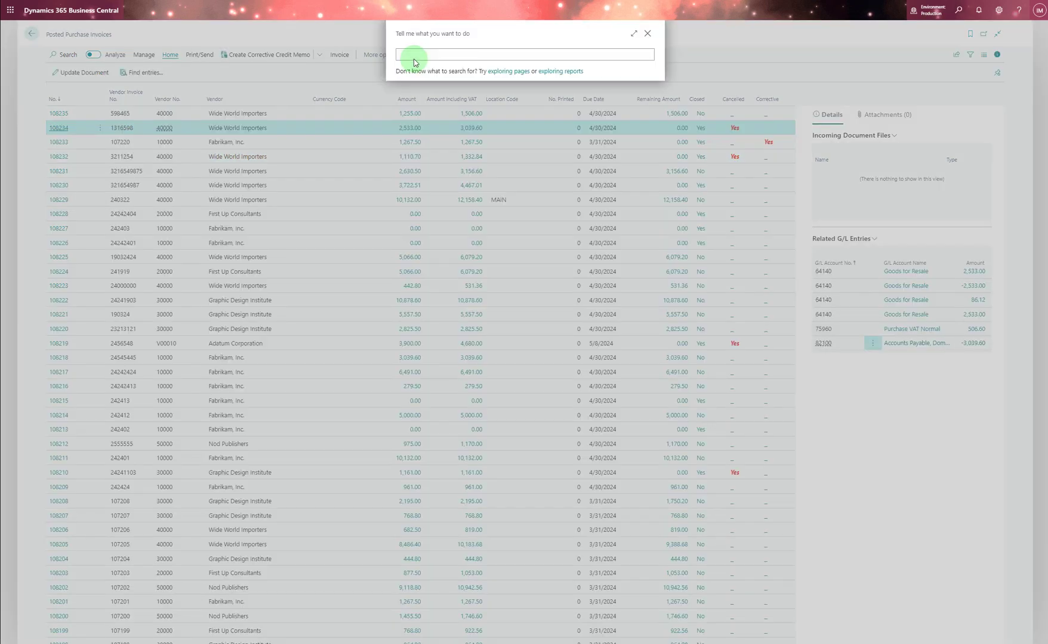
pyautogui.click(414, 59)
pyautogui.write('p')
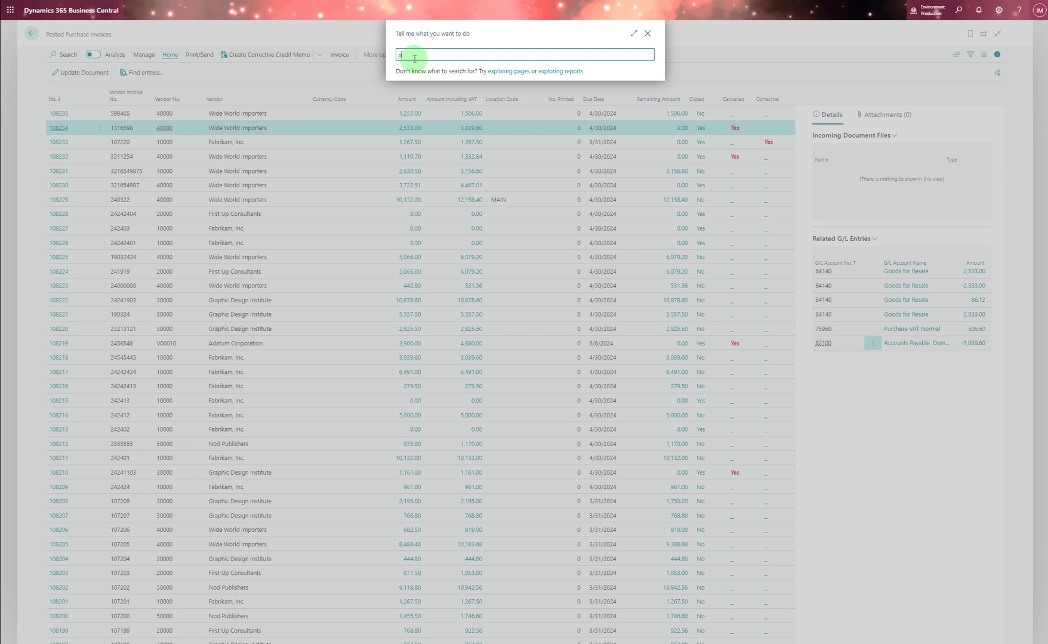
pyautogui.write('osted sale')
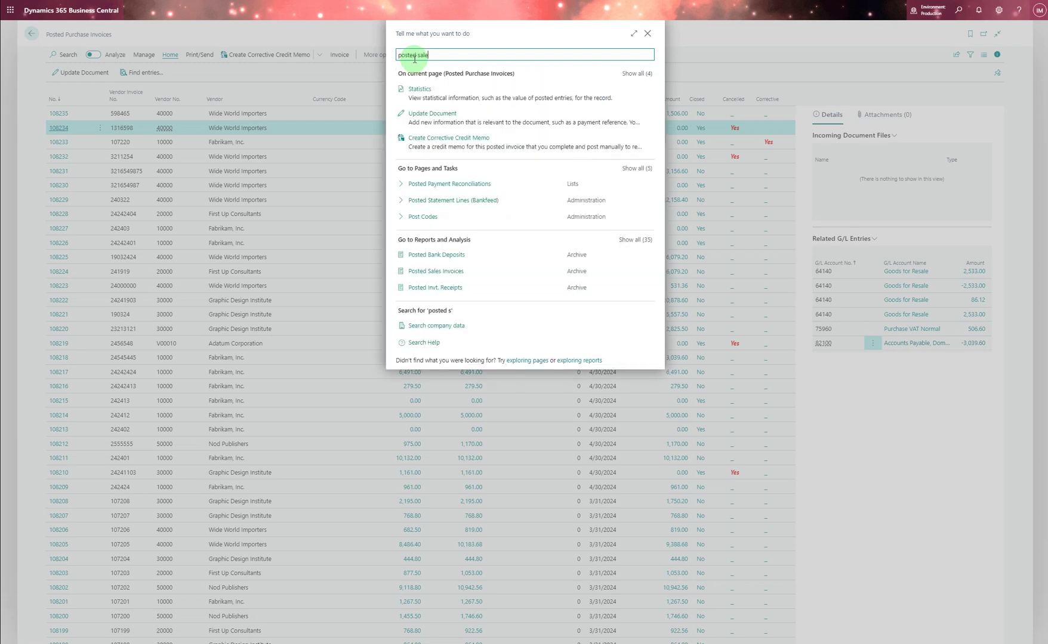
pyautogui.write('s')
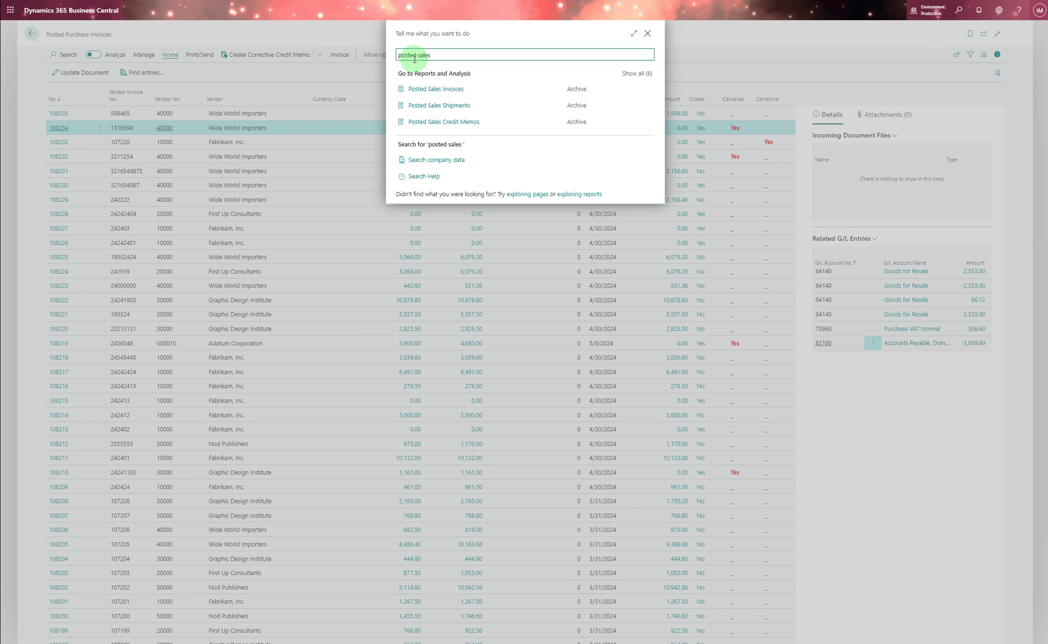
pyautogui.press('Down')
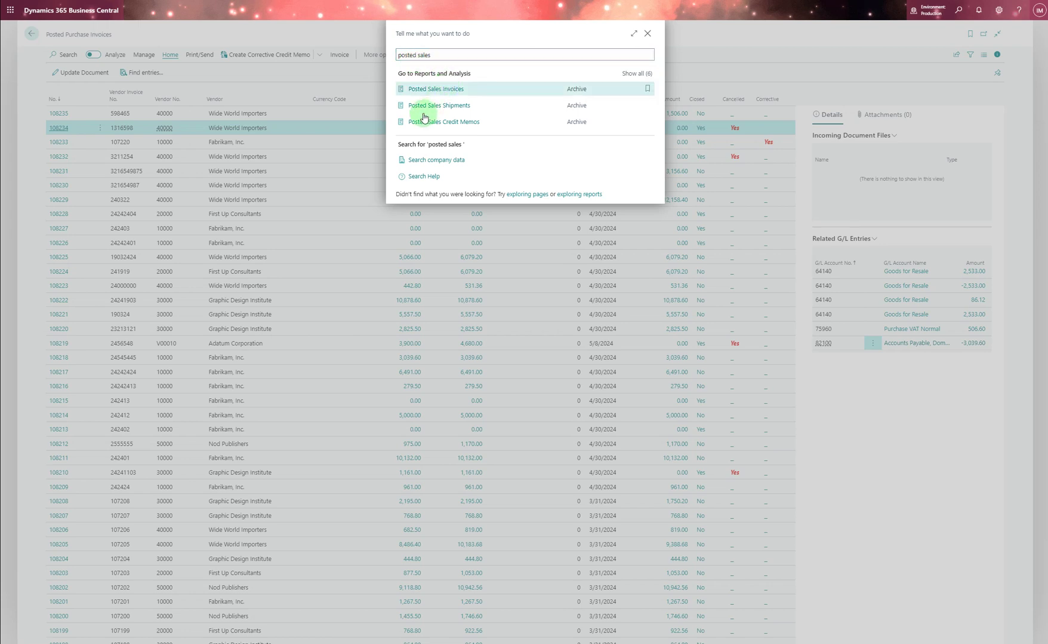
pyautogui.press('Return')
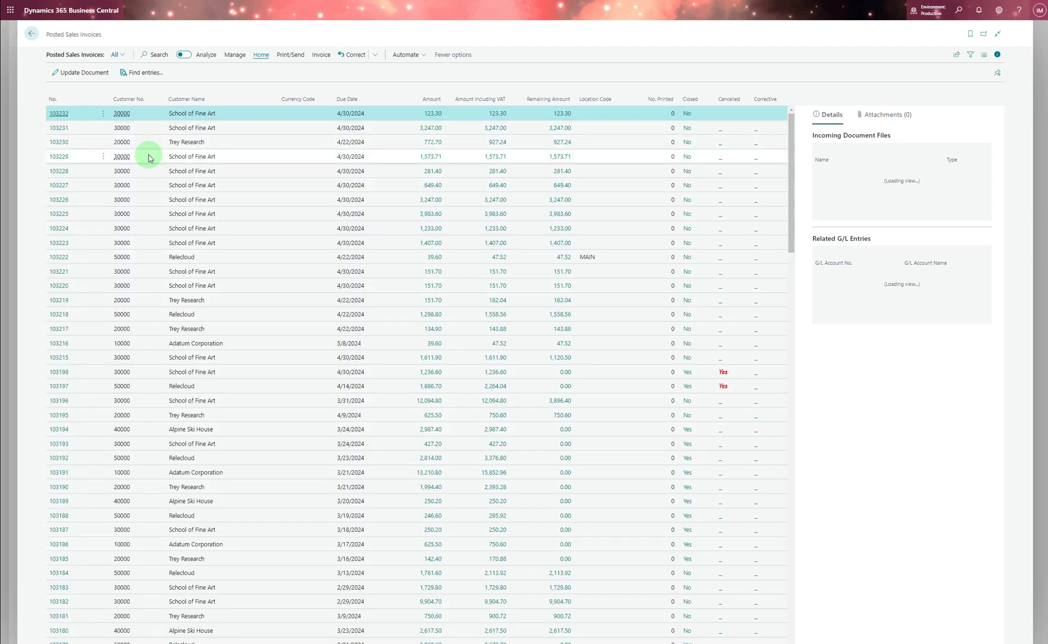
# Correct posted sales invoice 103231, cancelling it and recreating it as editable invoice 102235.
pyautogui.click(60, 131)
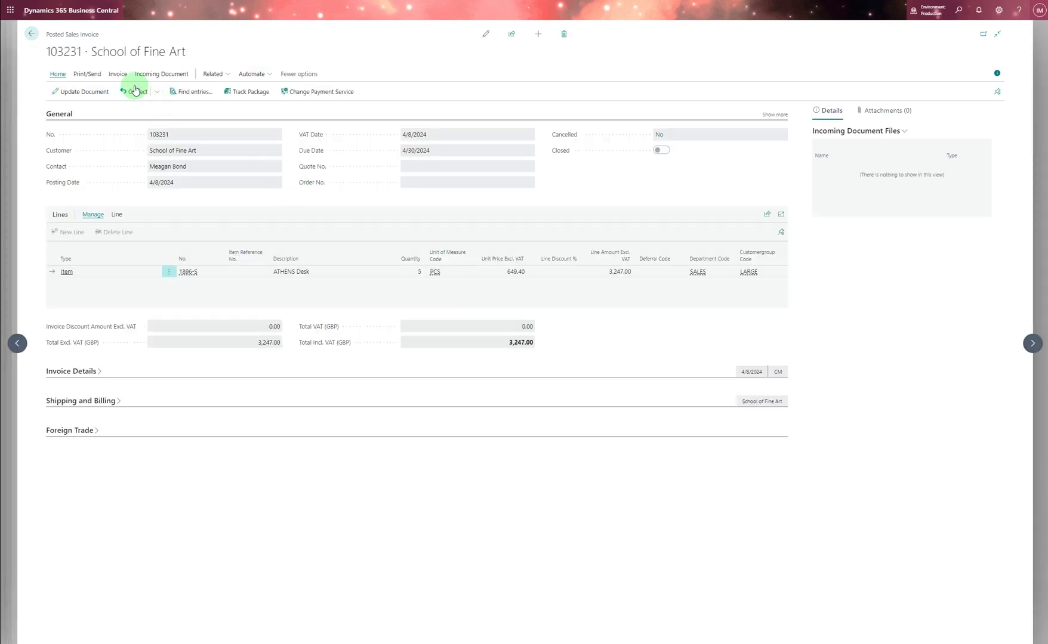
pyautogui.click(137, 93)
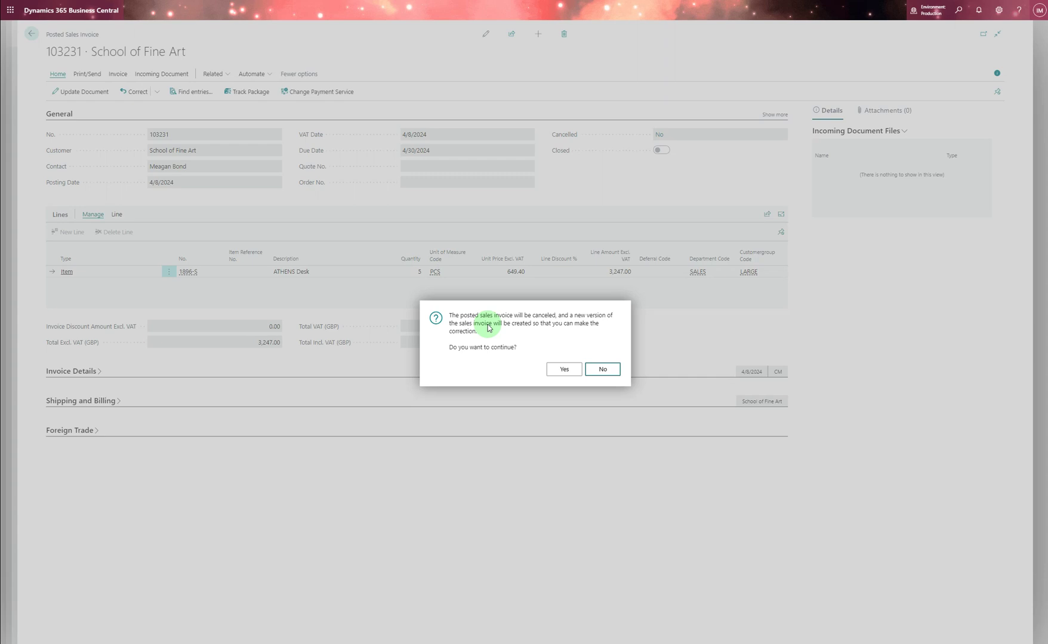
pyautogui.click(558, 370)
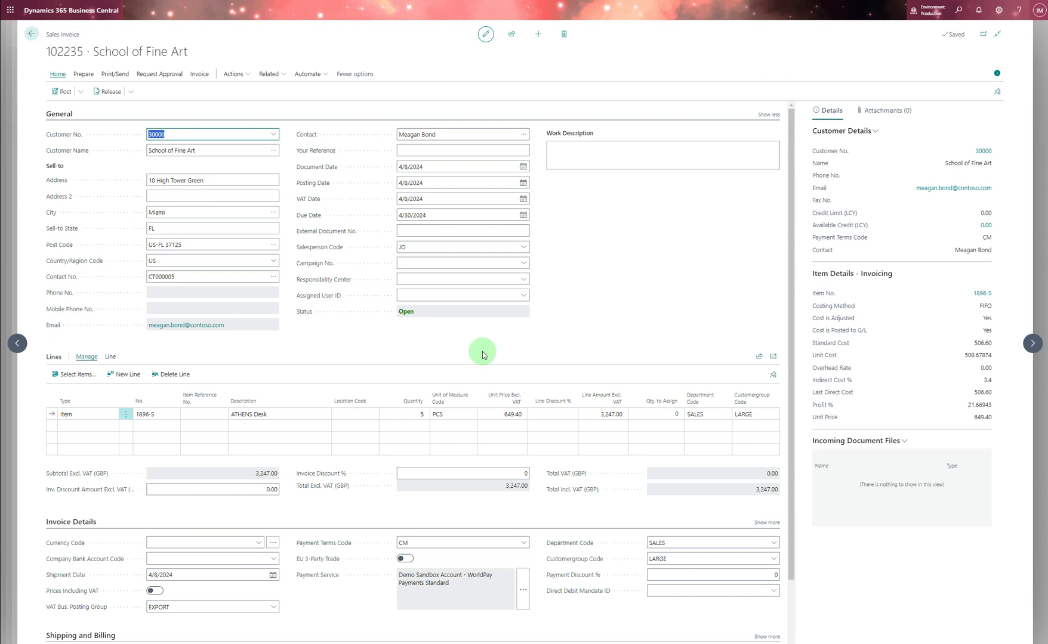
# Change the ATHENS Desk quantity to 1 (649.40 total) and post invoice 102235 as 103233.
pyautogui.click(422, 413)
pyautogui.click(424, 413)
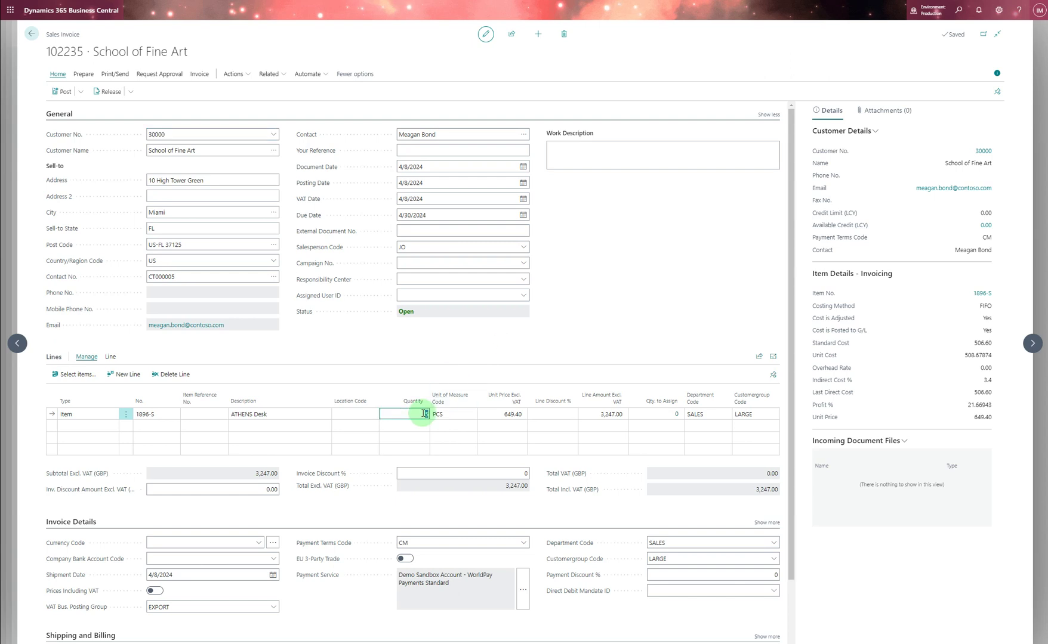
pyautogui.write('1')
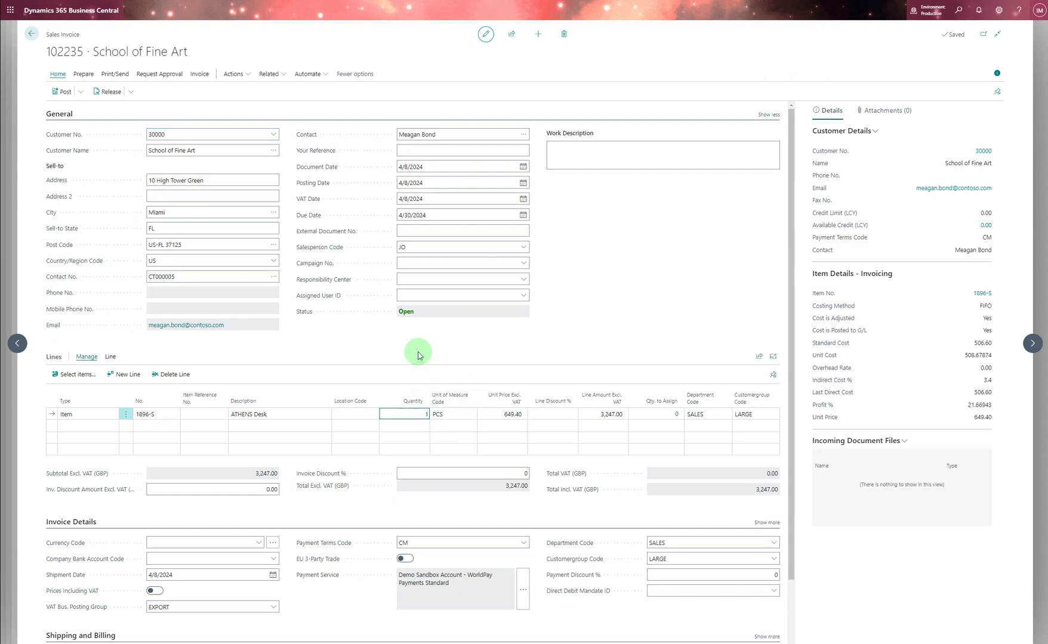
pyautogui.click(418, 357)
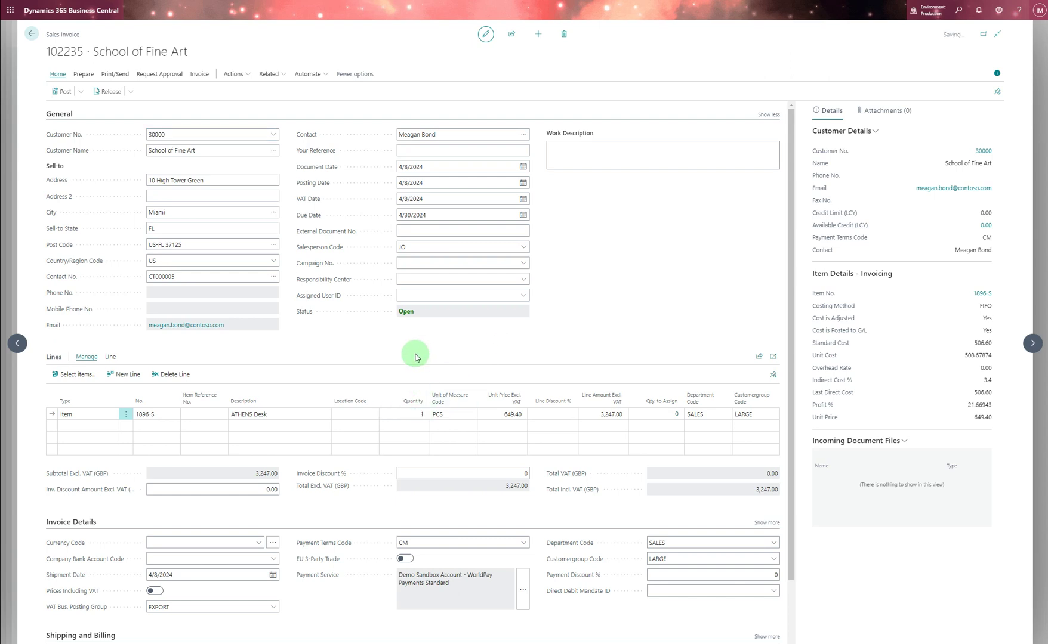
pyautogui.click(64, 92)
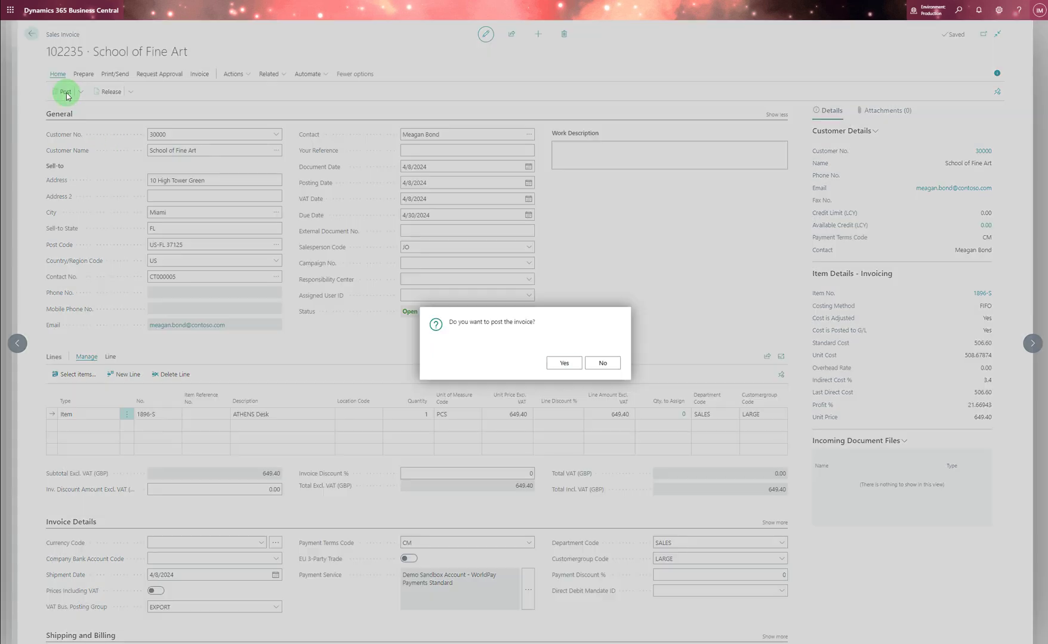
pyautogui.click(560, 362)
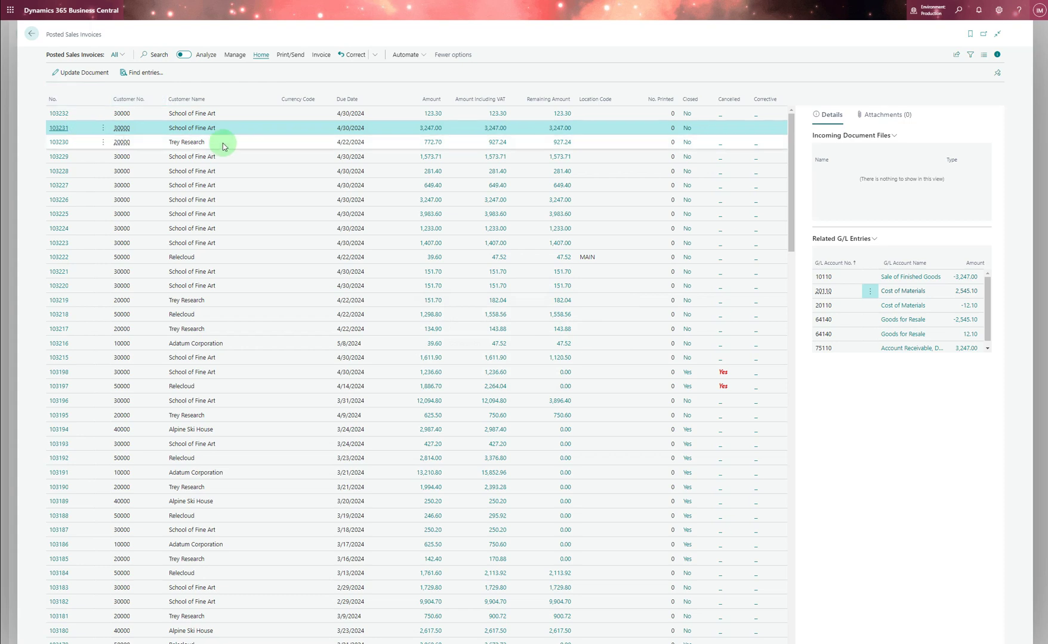
# Cancel sales invoice 103232 with a credit memo, accept the dimension update, and open credit memo 104009.
pyautogui.click(57, 115)
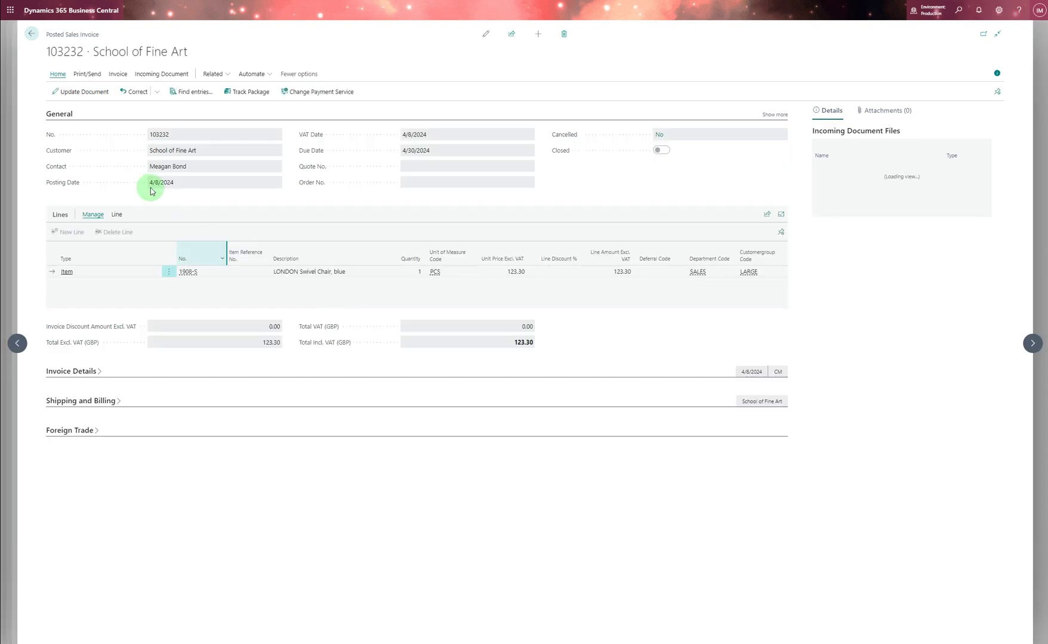
pyautogui.click(155, 93)
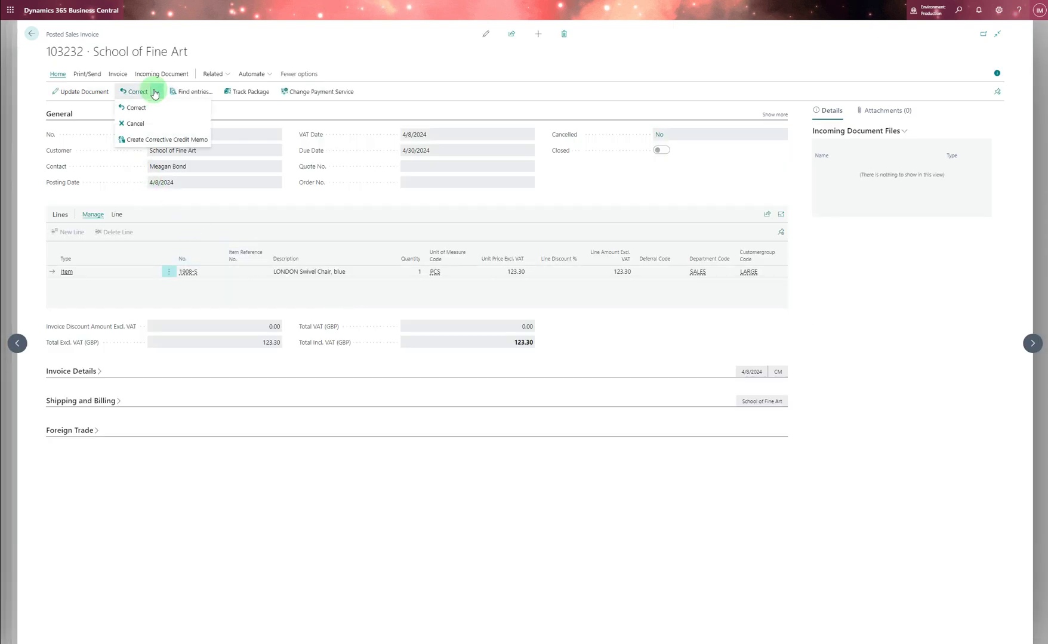
pyautogui.click(137, 119)
pyautogui.click(564, 369)
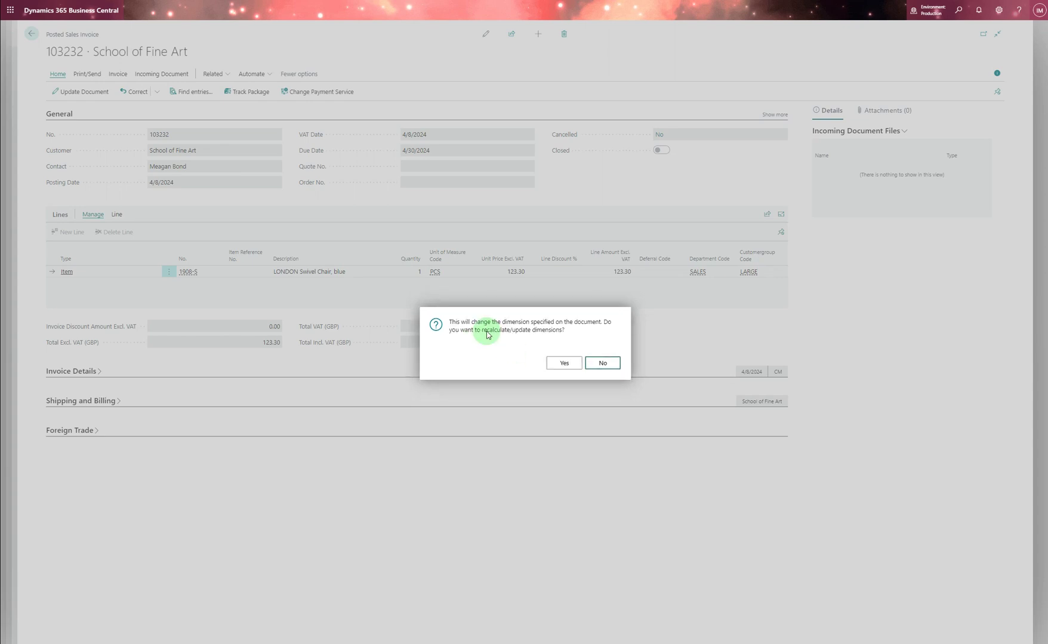
pyautogui.click(563, 363)
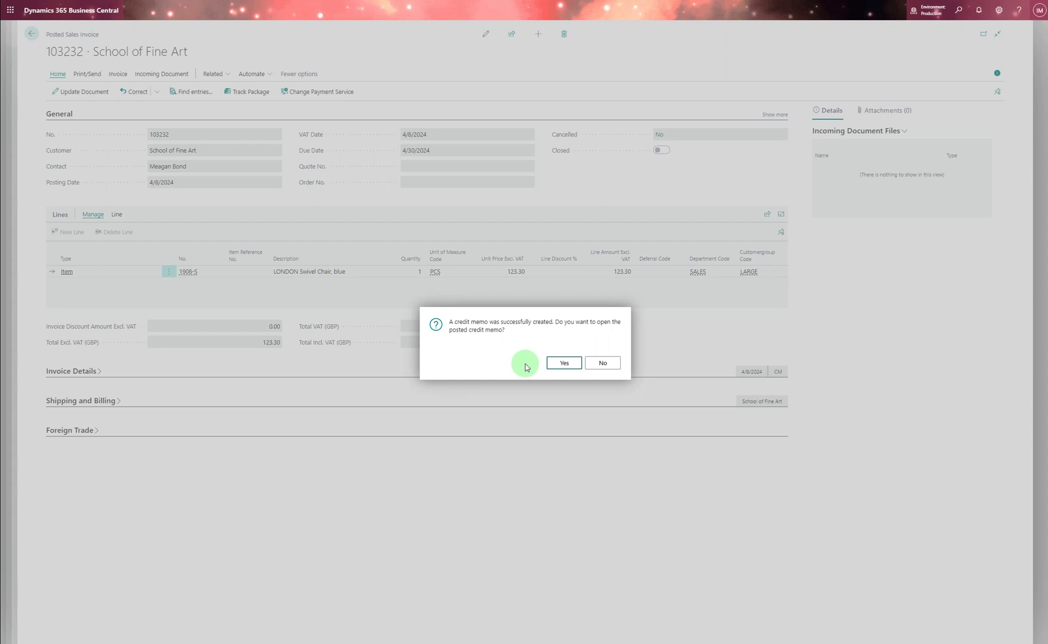
pyautogui.click(556, 361)
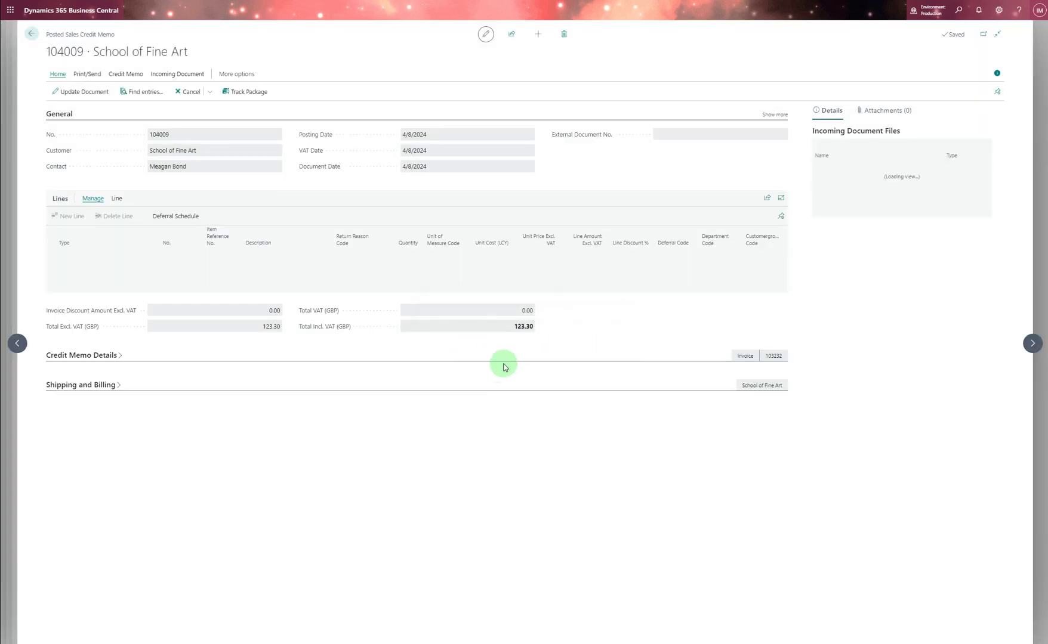
# Expand all General fields of credit memo 104009, then go back to the invoices list.
pyautogui.click(779, 116)
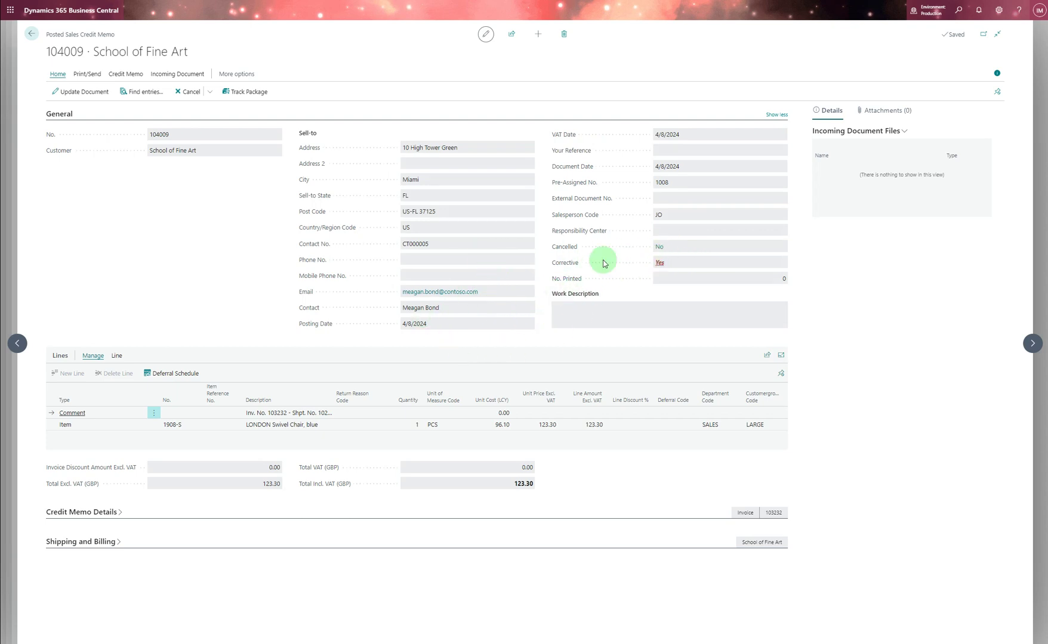
pyautogui.click(32, 37)
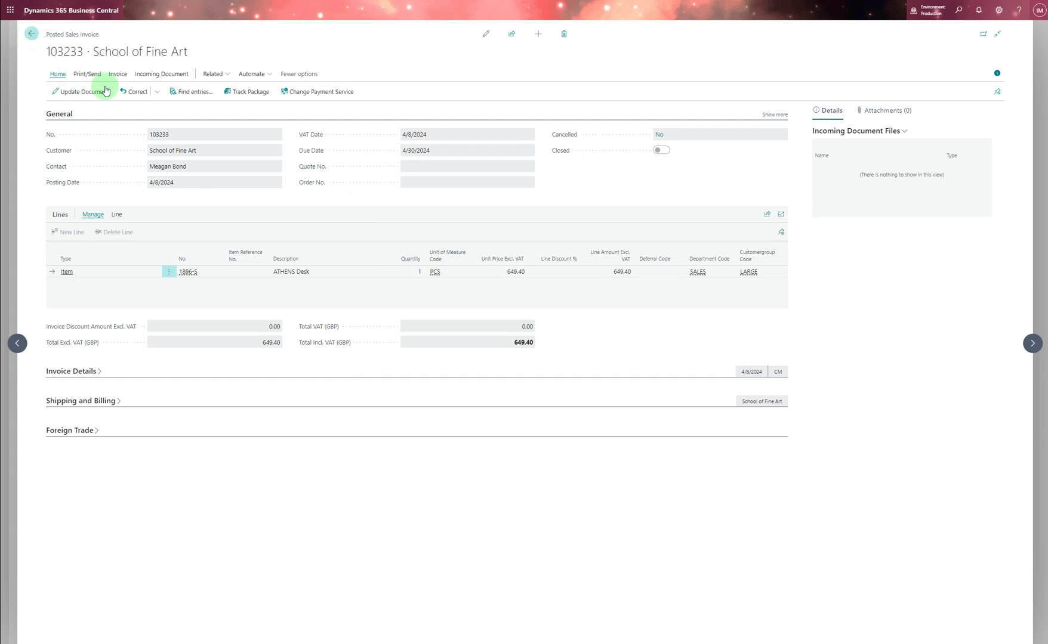
# Close invoice 103233, open invoice 103231 to check its Cancelled flag, then return to the list.
pyautogui.press('Escape')
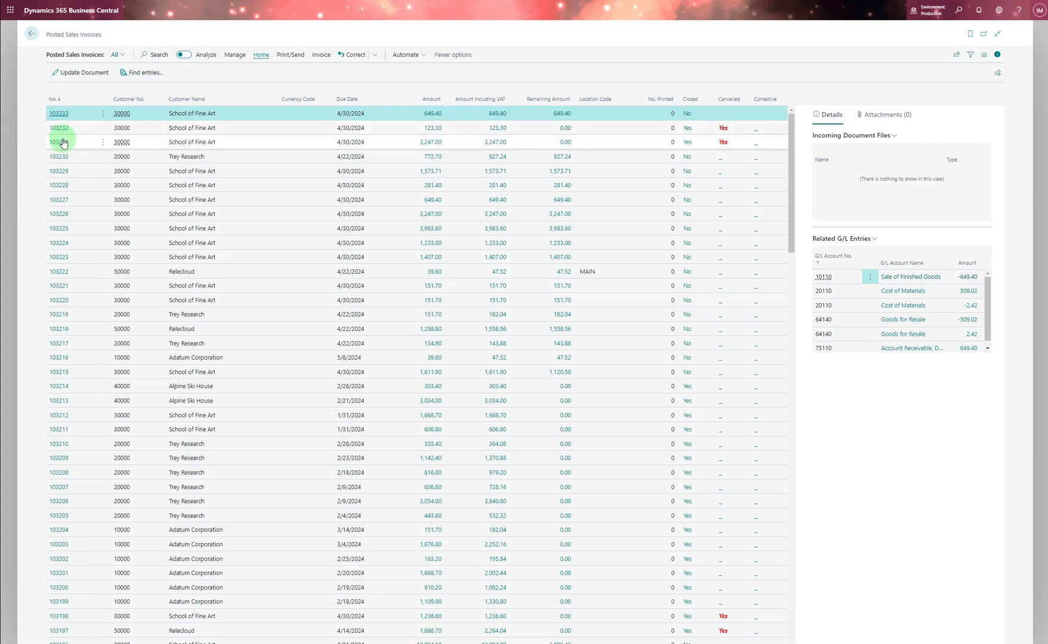
pyautogui.press('Down')
pyautogui.press('Down')
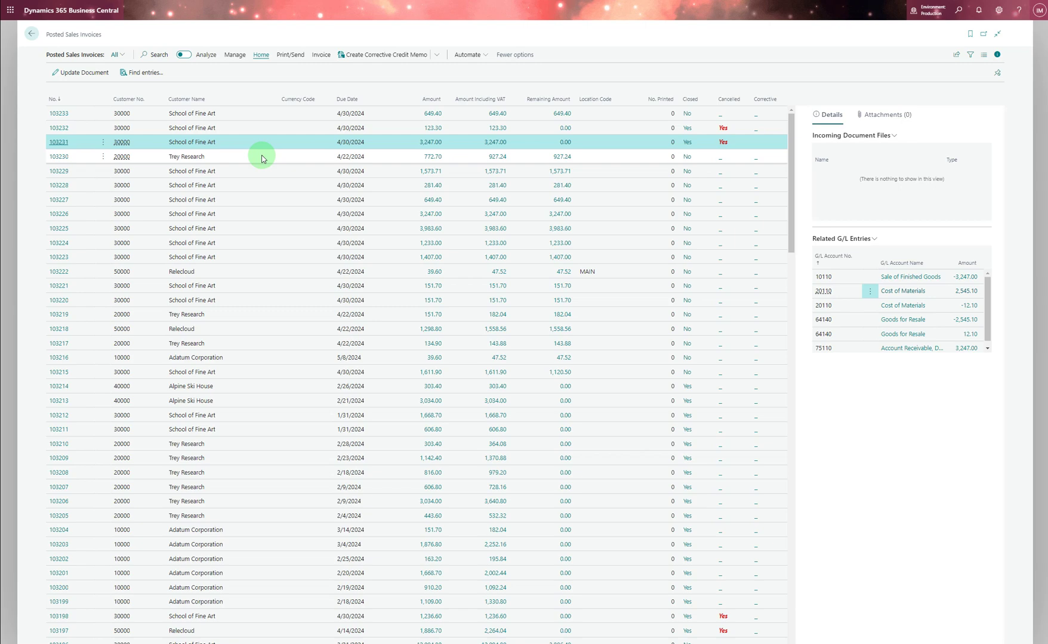
pyautogui.press('Return')
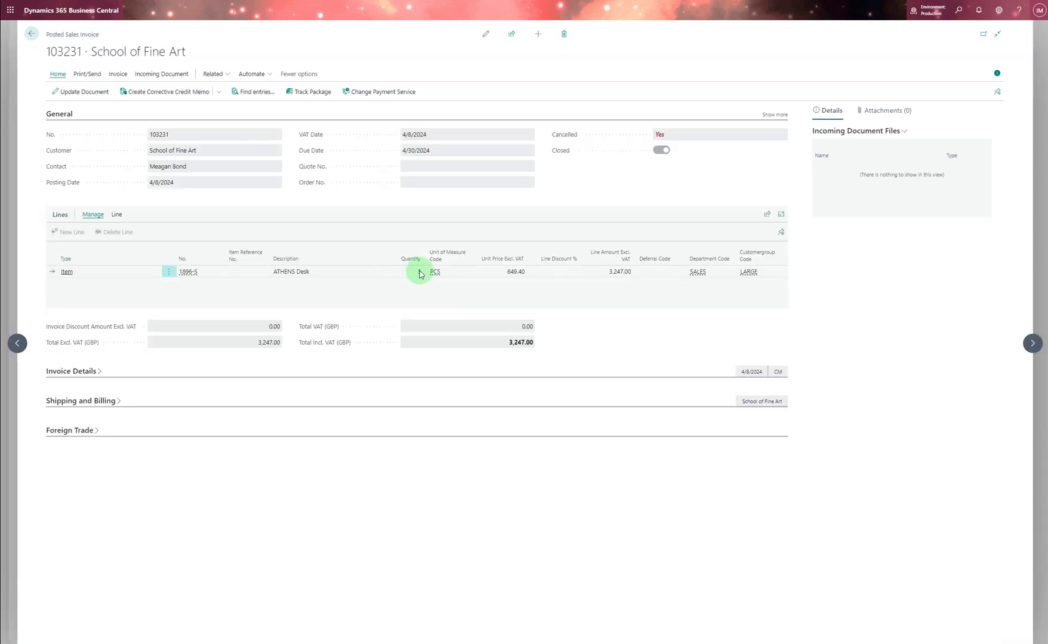
pyautogui.click(32, 34)
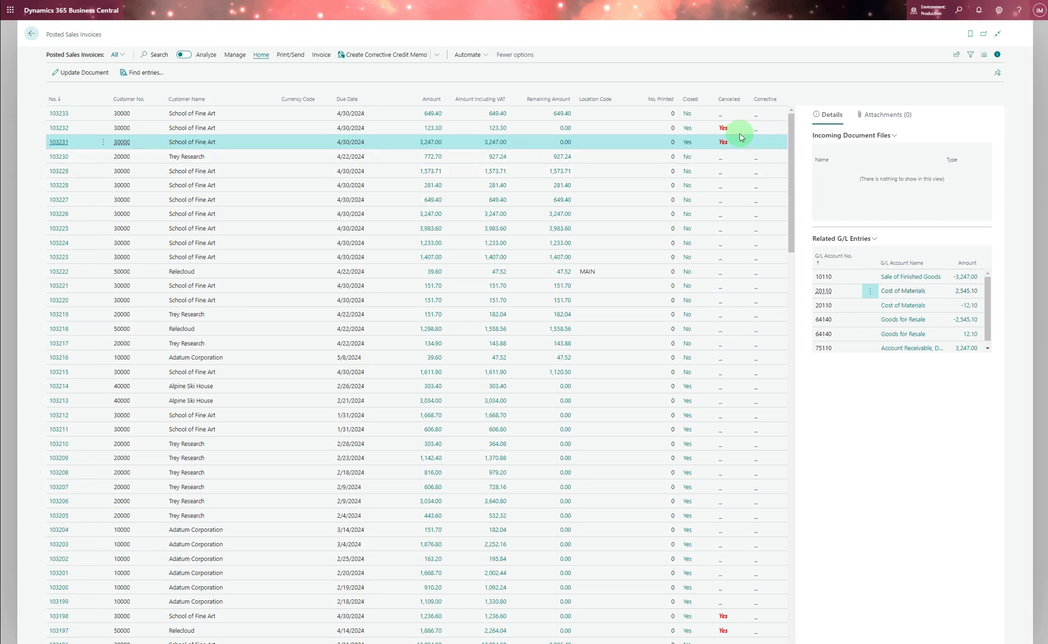